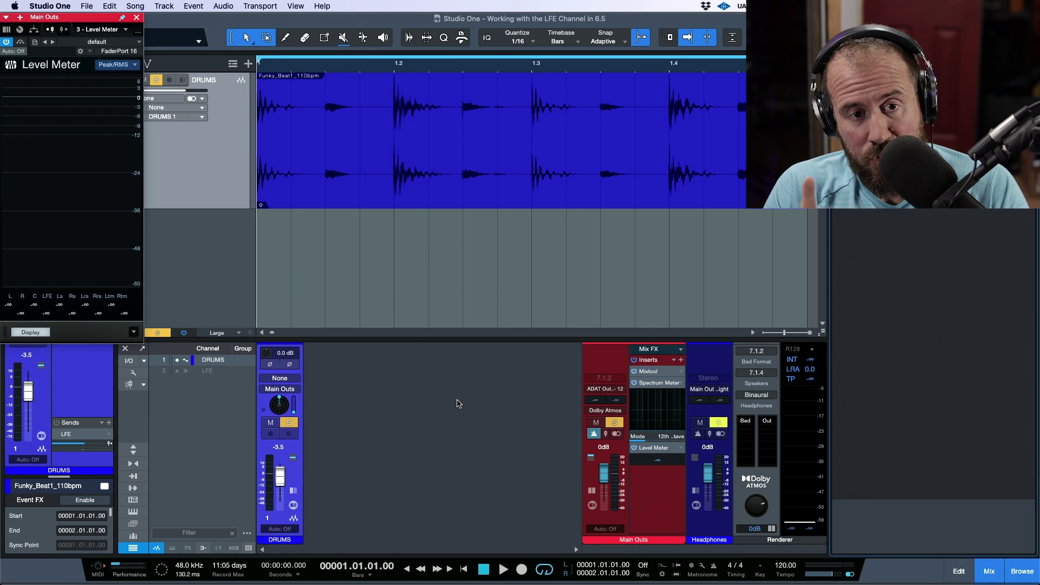
Step: Switch to Brave and scroll the Dolby LFE article to its 20 Hz high-pass/120 Hz low-pass advice
key(super+Tab)
key(super+Tab)
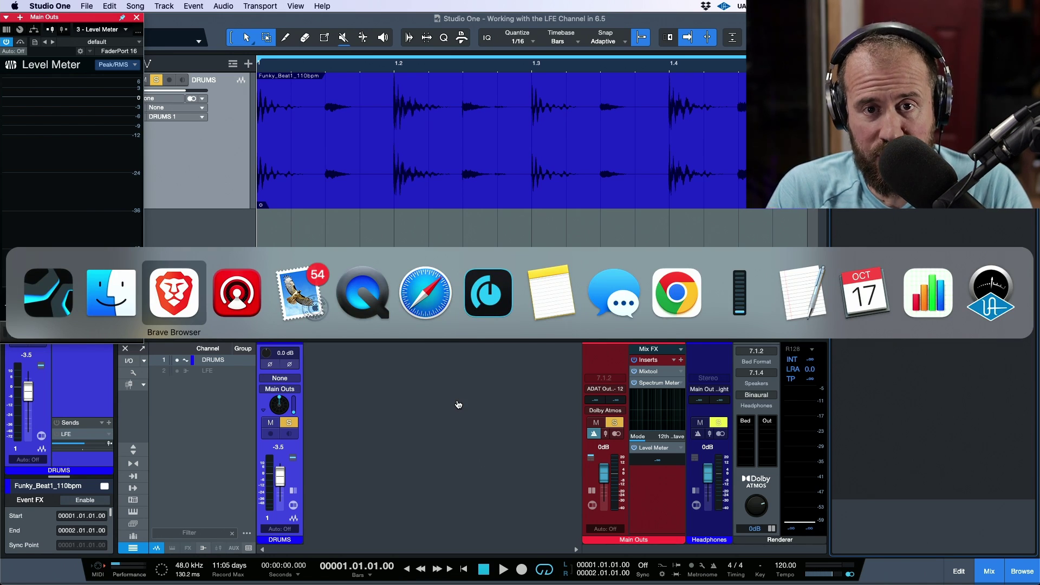
key(super+Tab)
scroll(499, 360, up, 8)
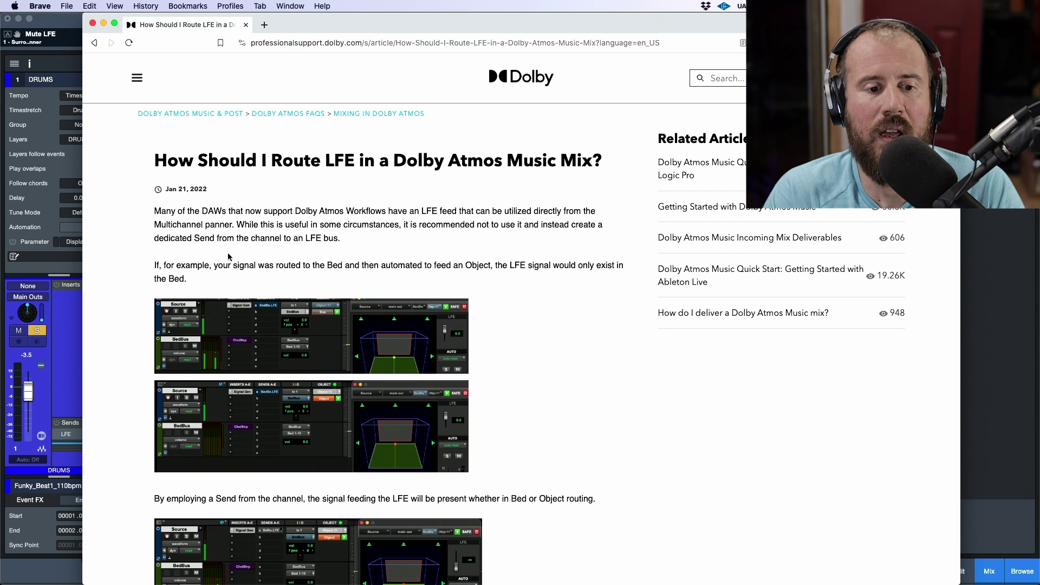
scroll(228, 255, down, 5)
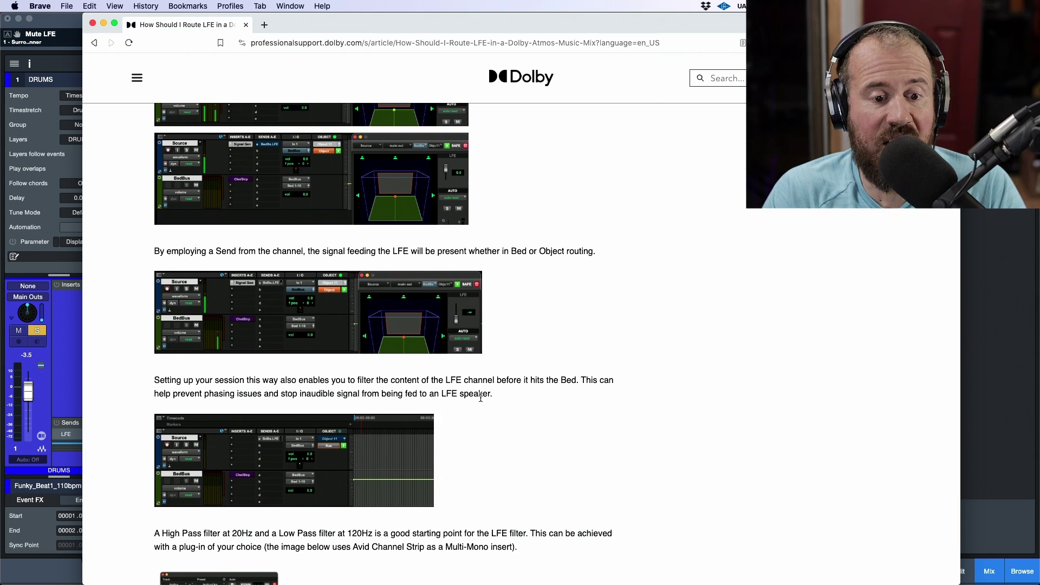
scroll(482, 401, down, 1)
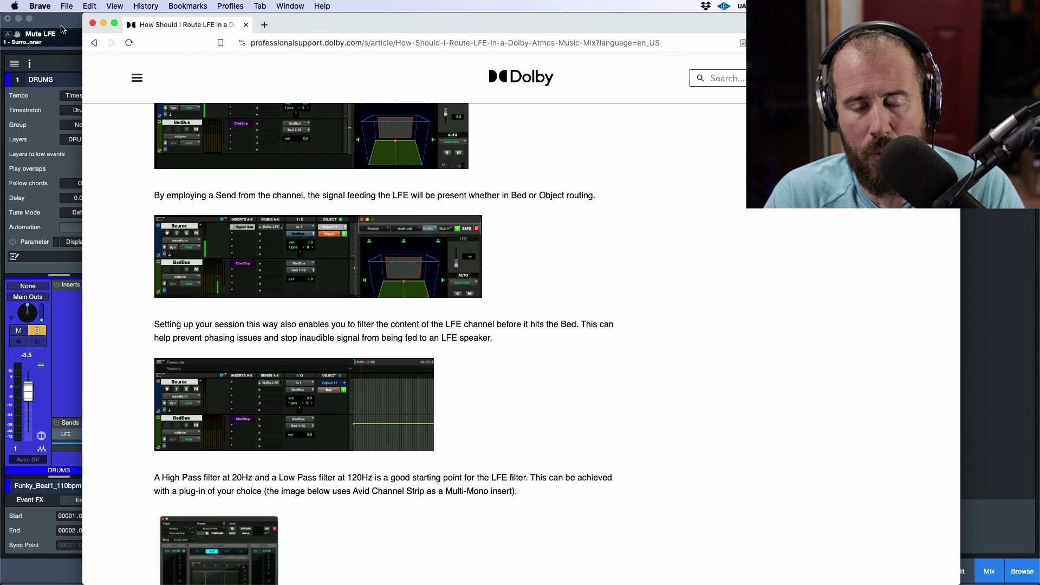
scroll(336, 303, down, 1)
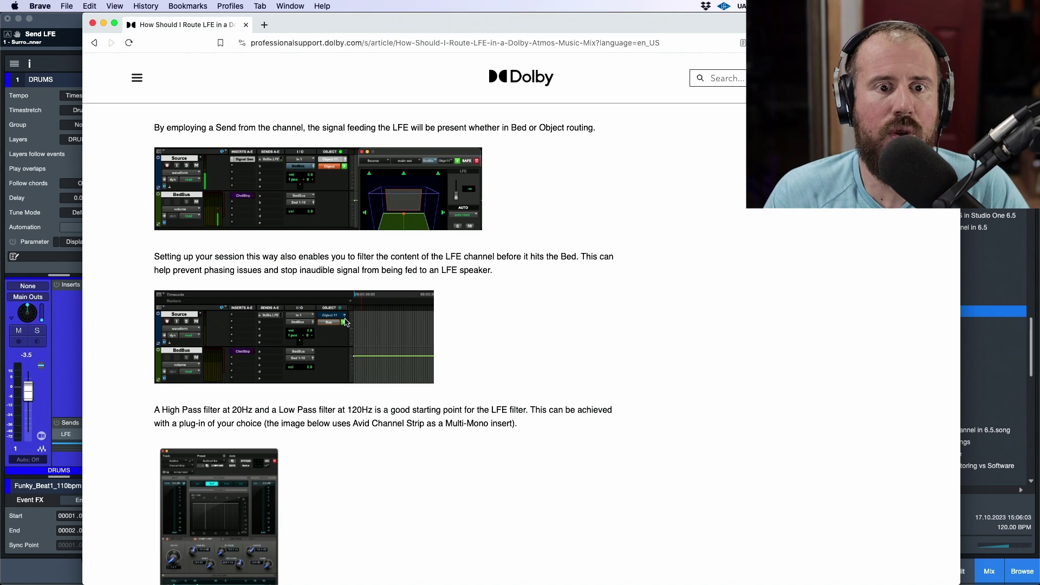
scroll(298, 374, down, 5)
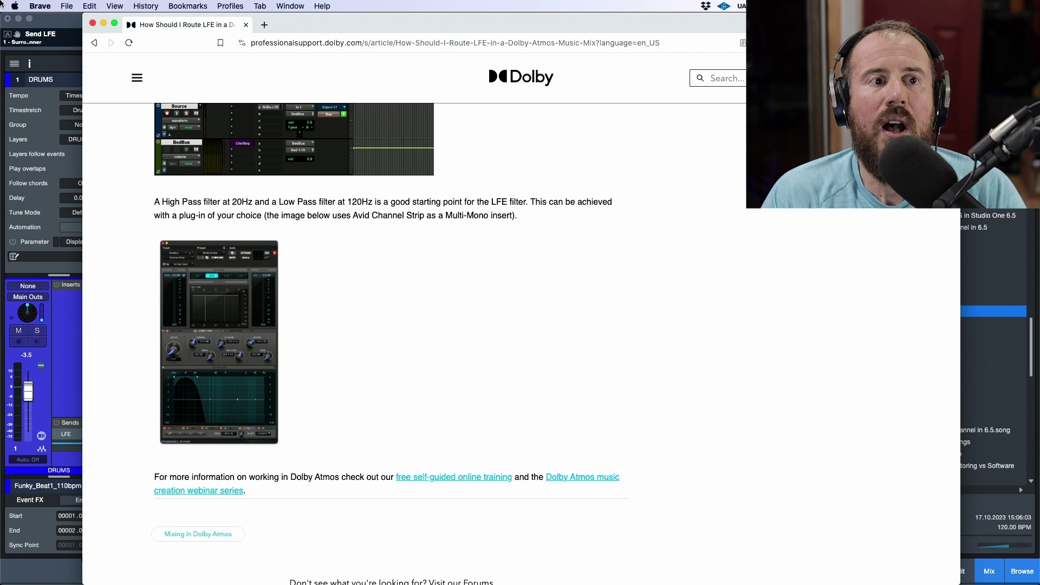
click(61, 27)
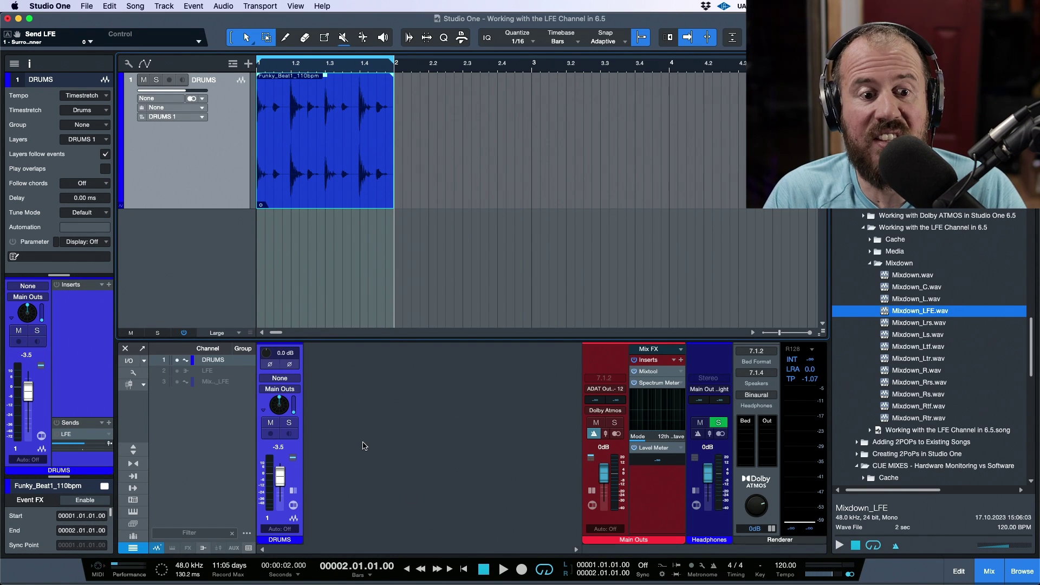
Step: Show the hidden LFE channel in the channel list, then hide it again
click(177, 371)
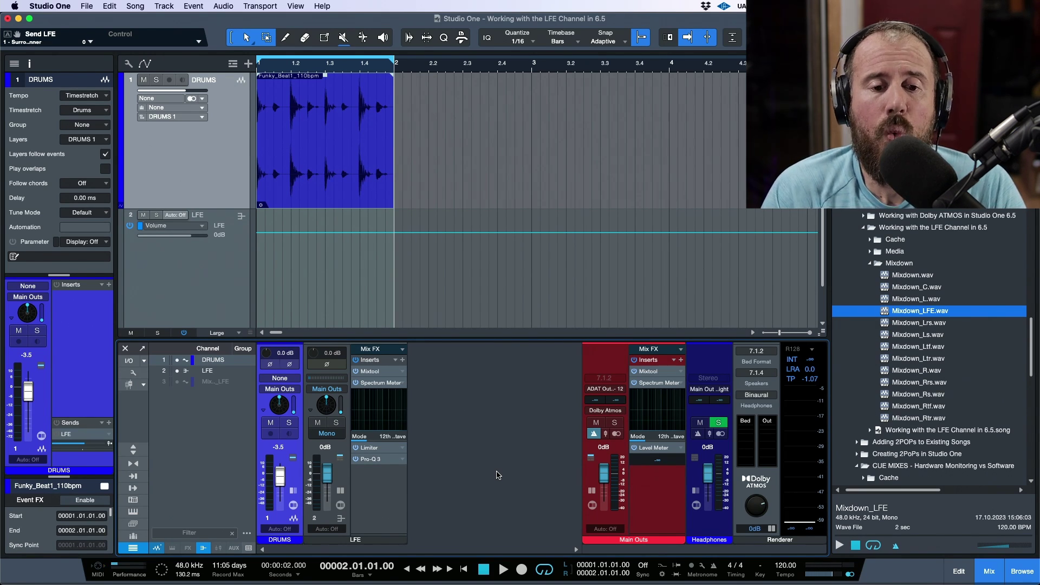
click(177, 371)
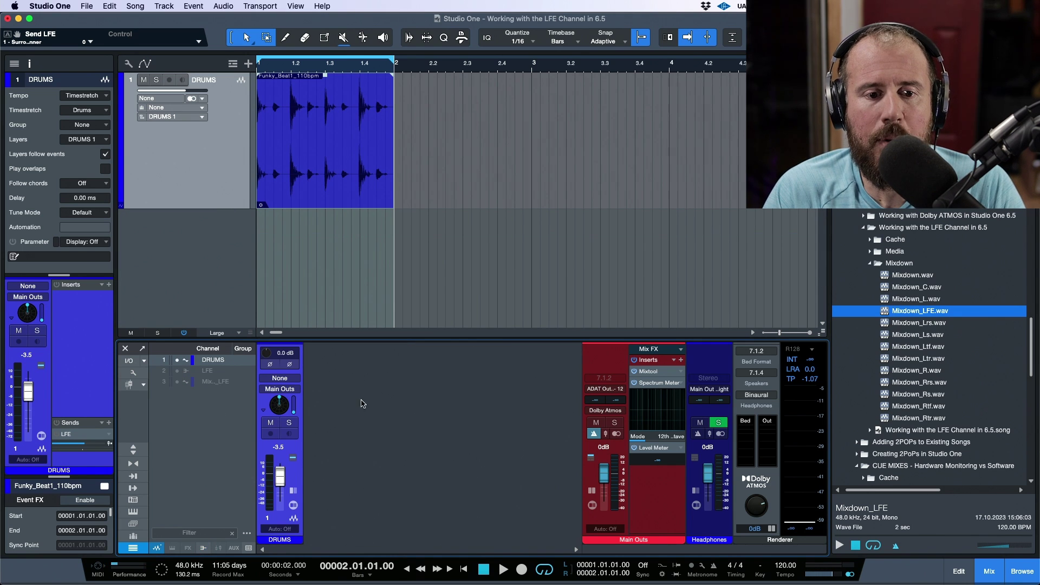
Step: Add Bus 1 from the mixer's context menu and open Song Setup's Audio I/O outputs
right_click(366, 400)
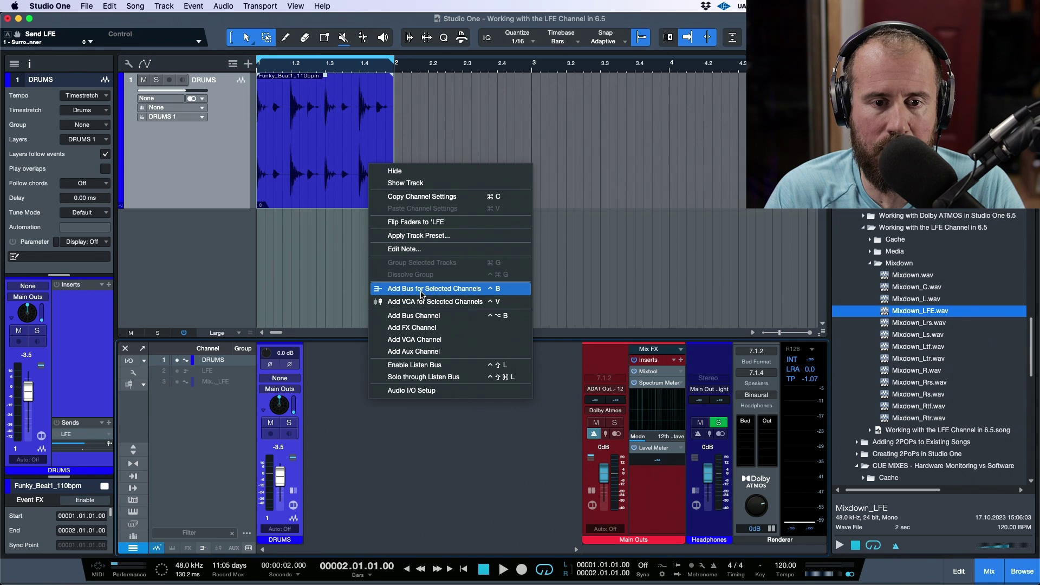
click(439, 315)
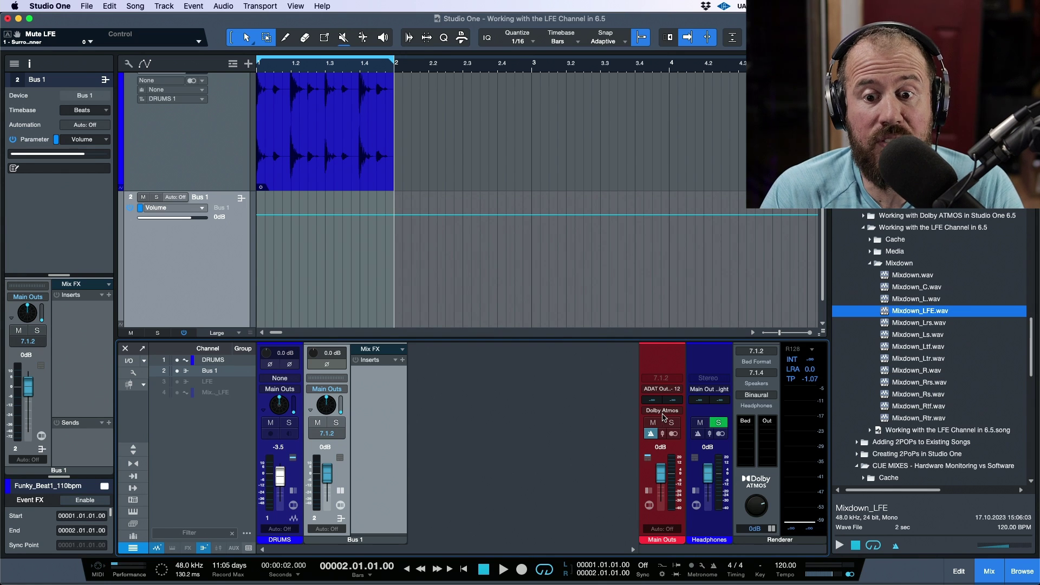
click(129, 361)
click(201, 89)
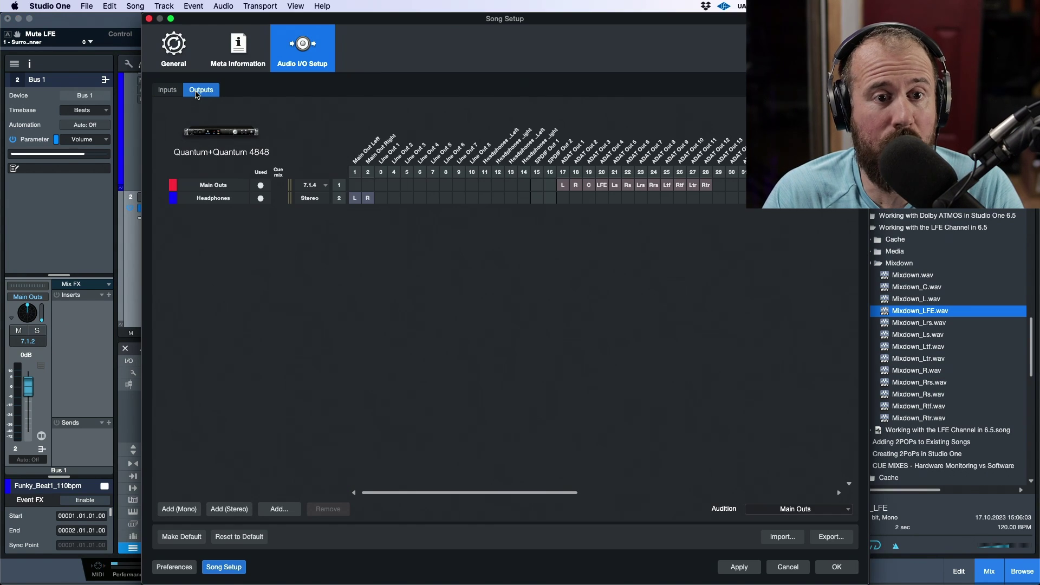
click(325, 185)
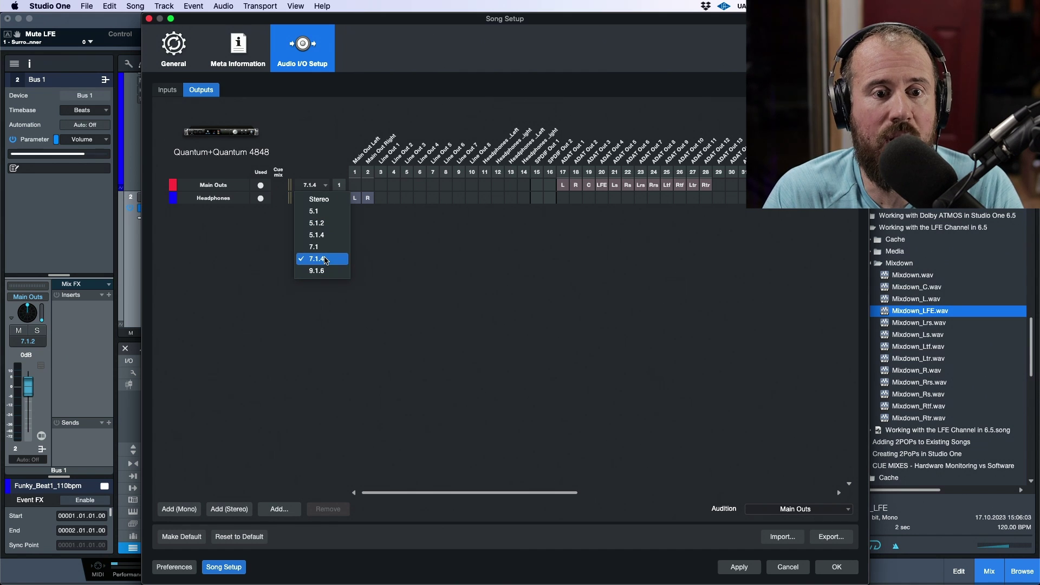
click(616, 209)
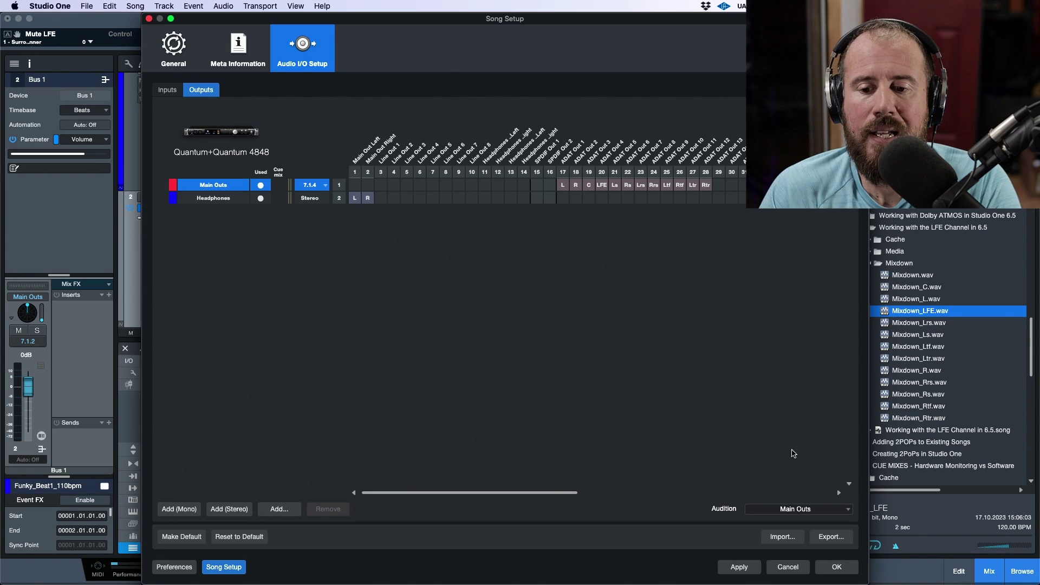
click(798, 567)
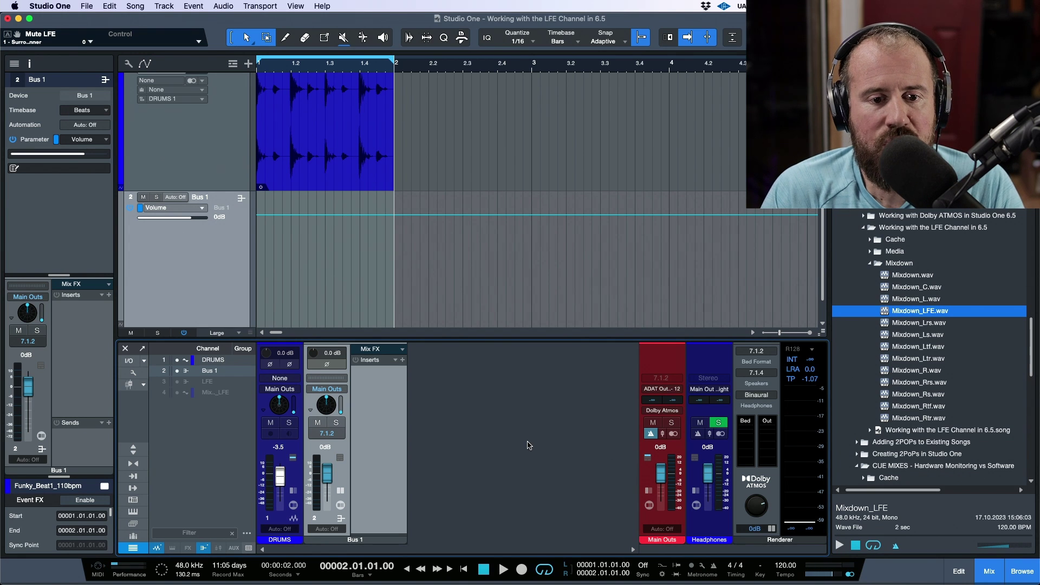
Step: Keep Bus 1 at 7.1.2 and try LFE-only routing with 110% spread, then undo LFE-only
click(326, 434)
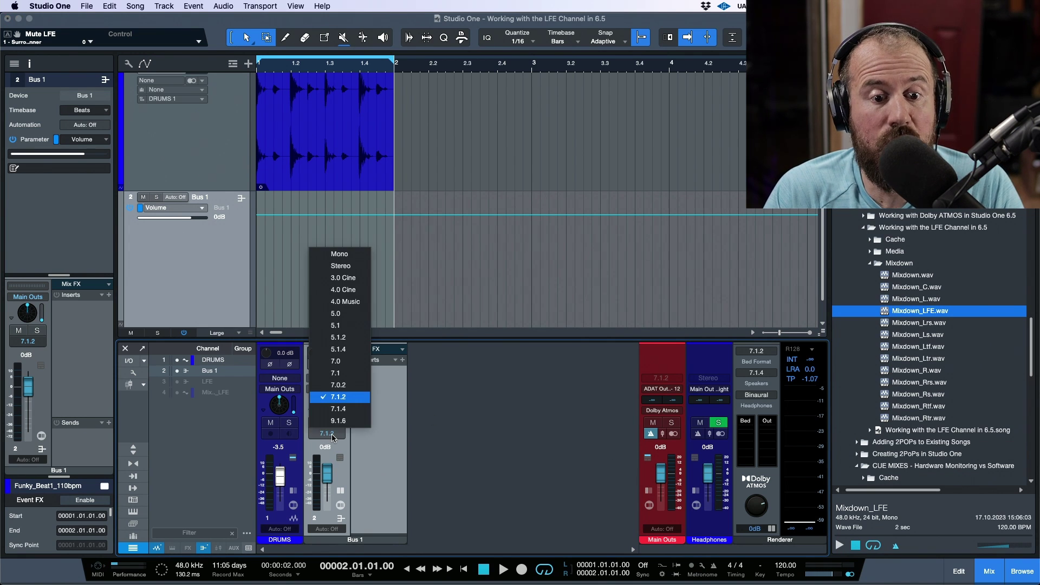
click(515, 400)
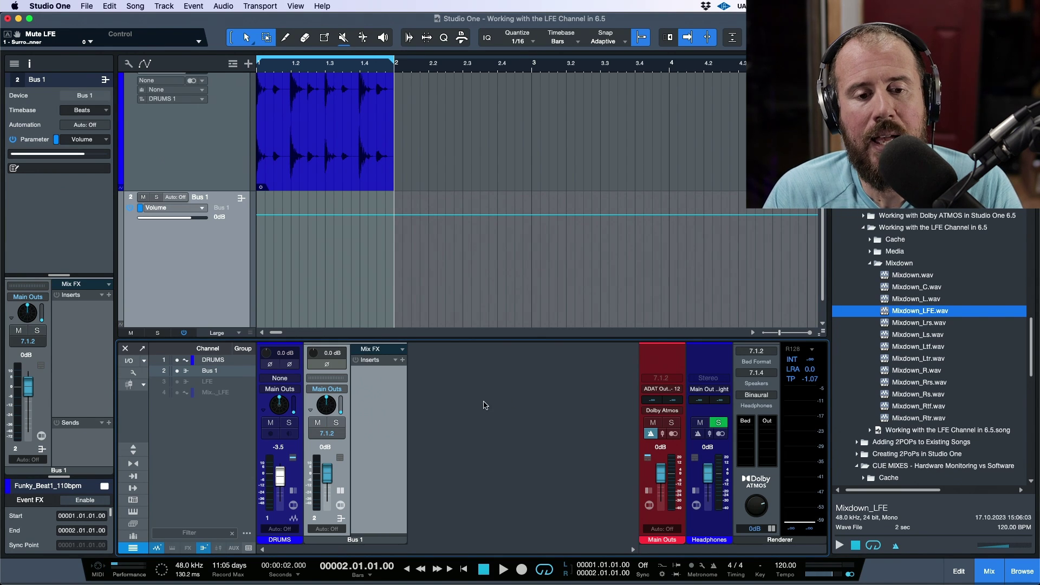
double_click(327, 411)
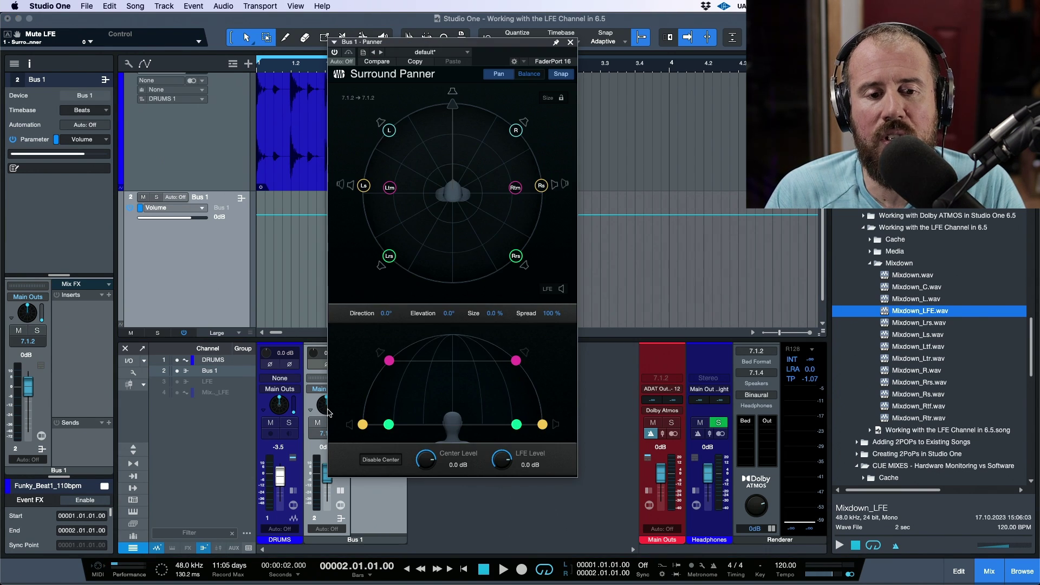
alt+click(547, 289)
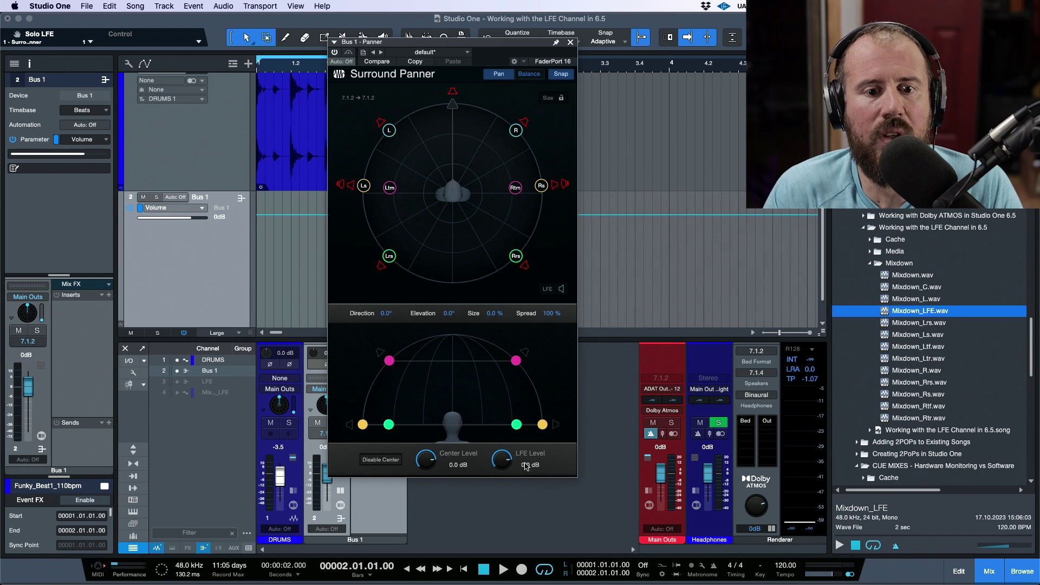
drag(516, 256, 519, 268)
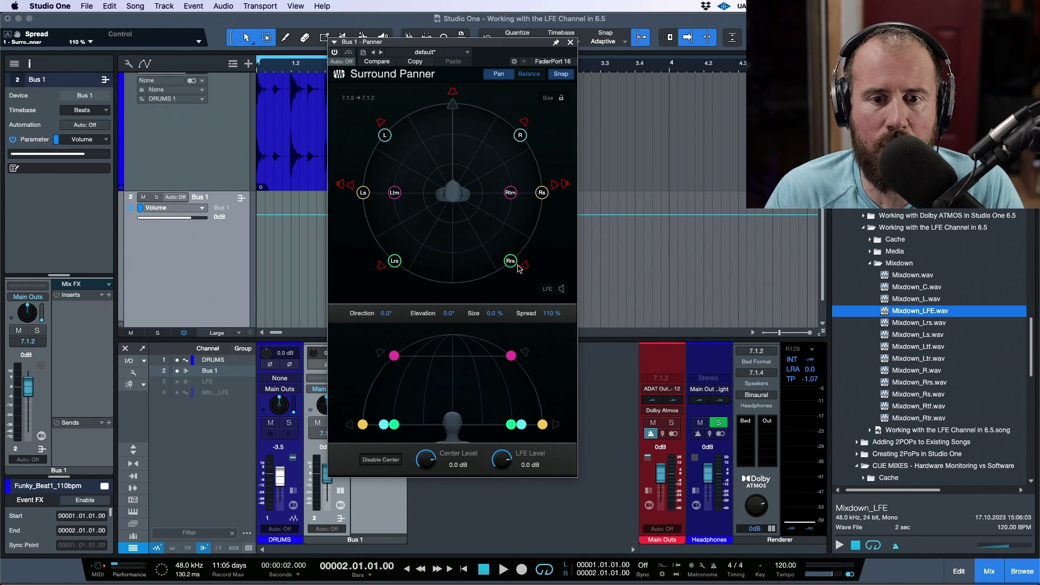
click(549, 290)
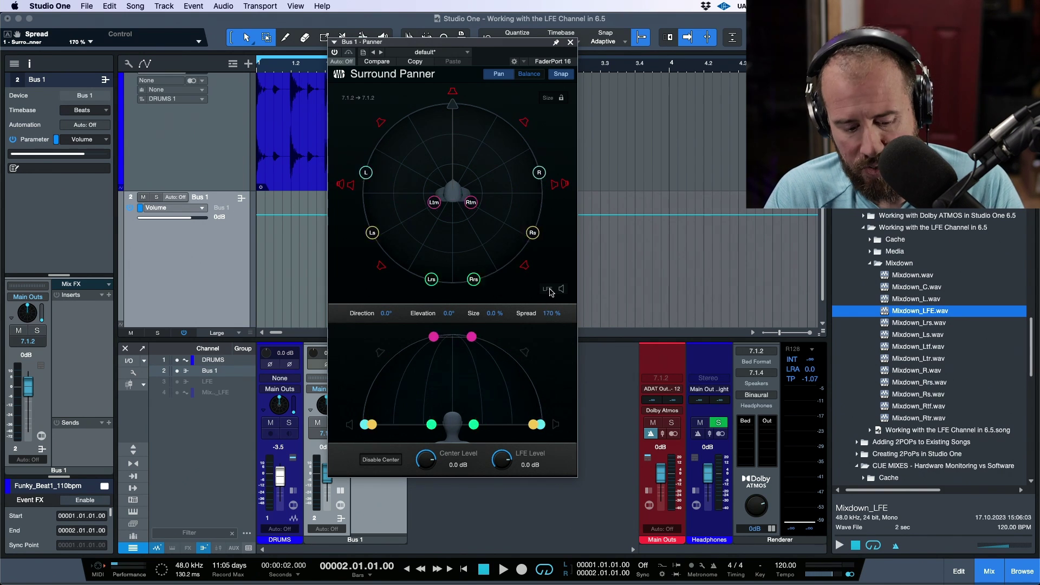
click(570, 42)
Step: Switch Bus 1 to Mono and set its surround panner to Solo LFE
click(334, 435)
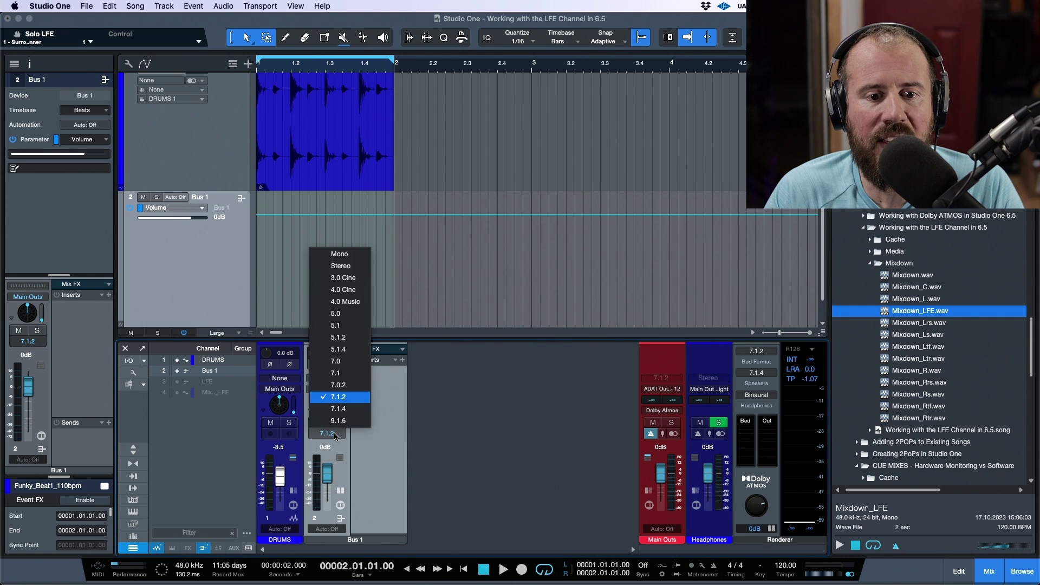
click(331, 252)
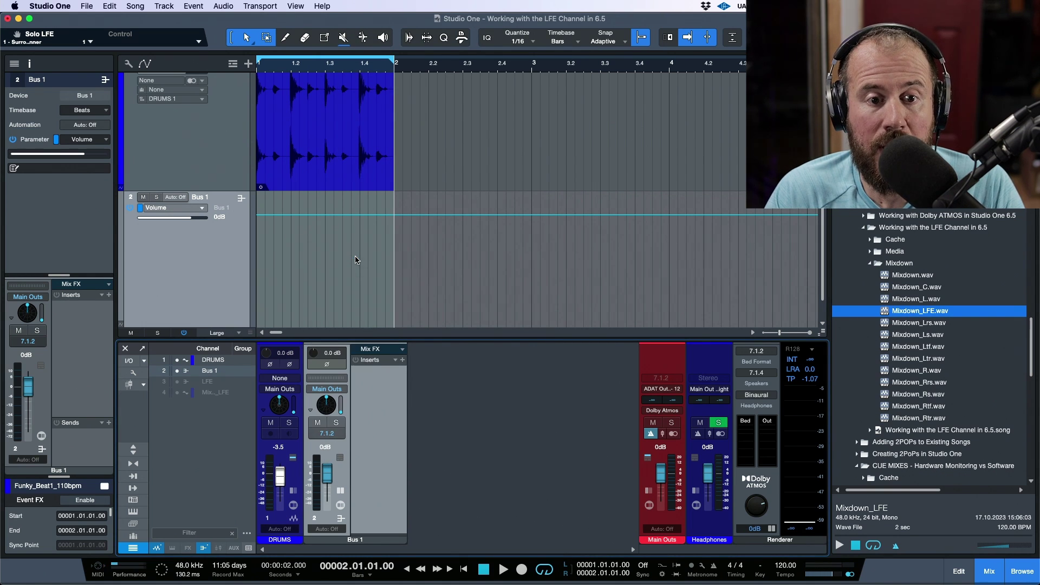
double_click(327, 405)
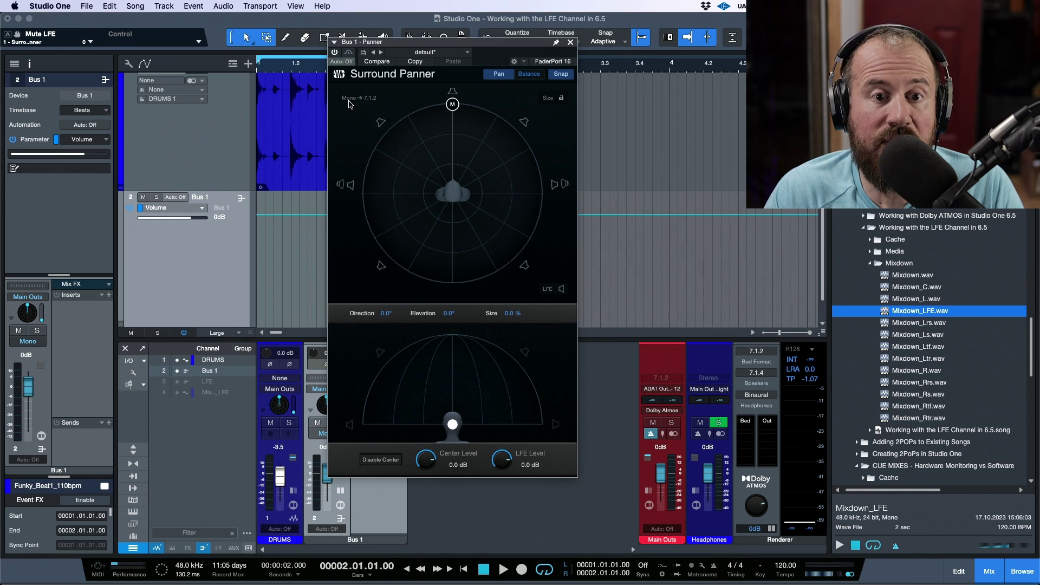
alt+click(549, 290)
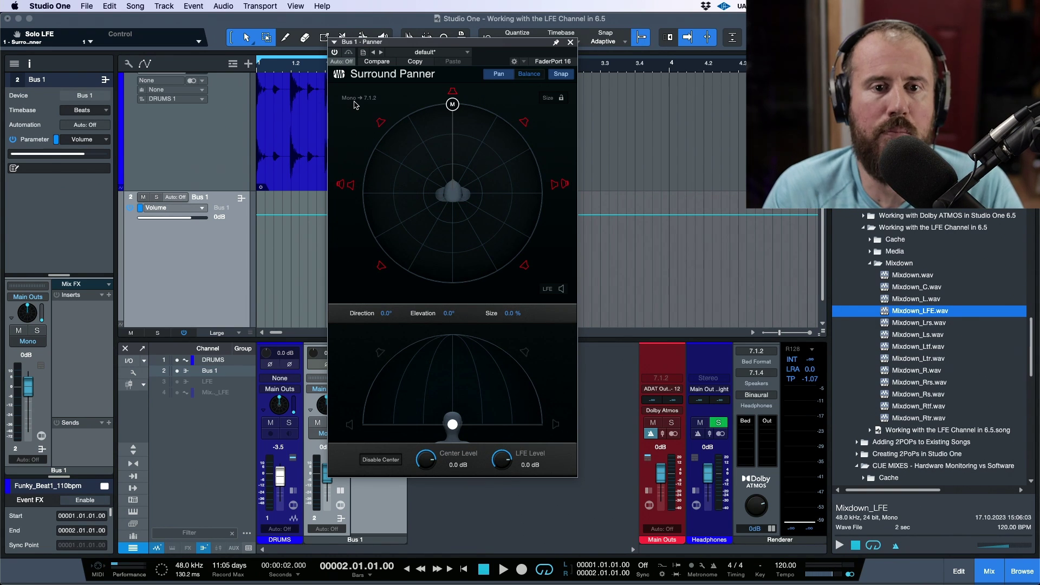
click(570, 42)
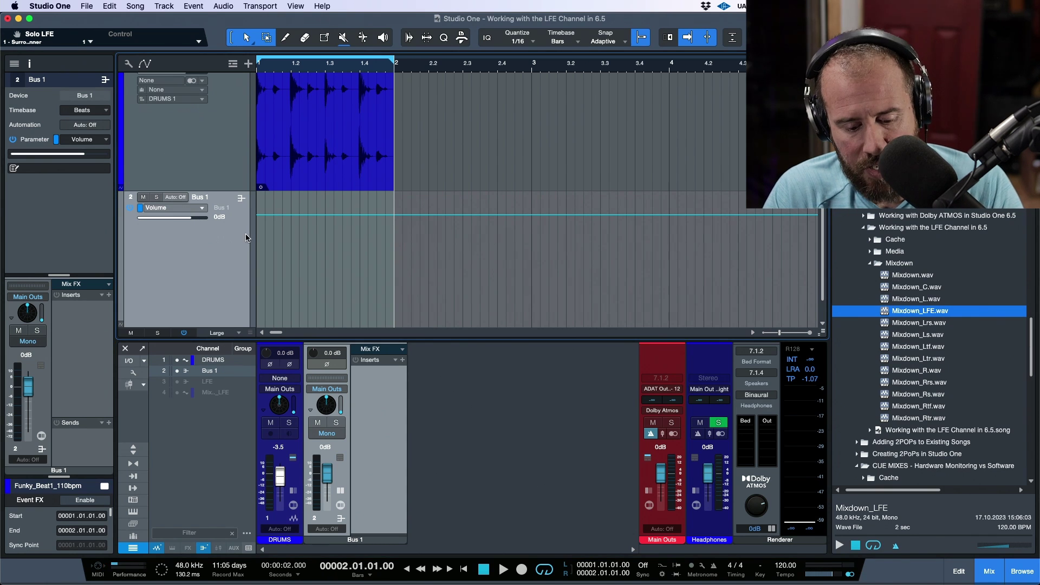
Step: Delete Bus 1, unhide the LFE channel and remove Mixtool from its inserts
key(Delete)
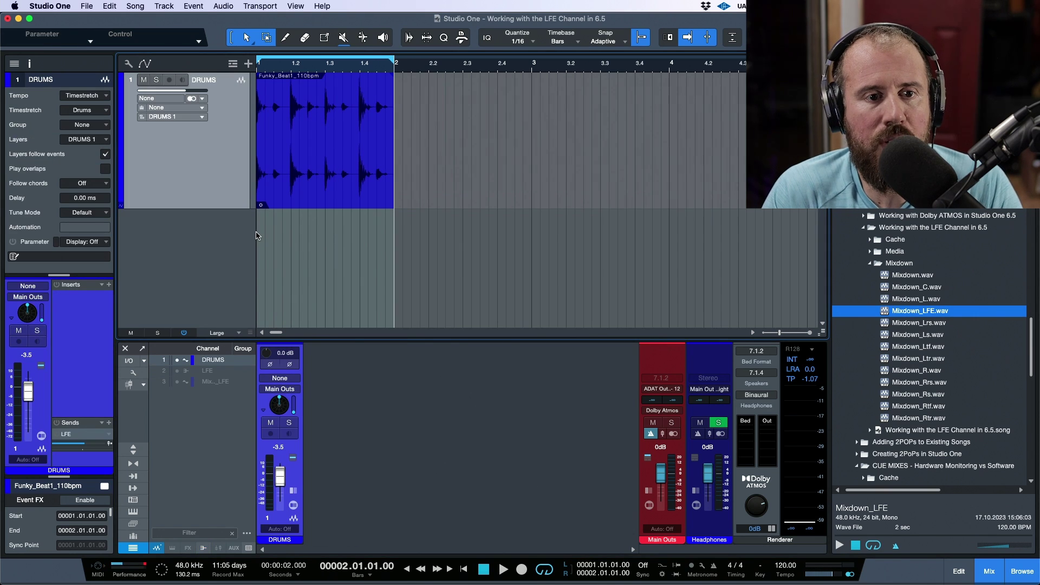
click(178, 371)
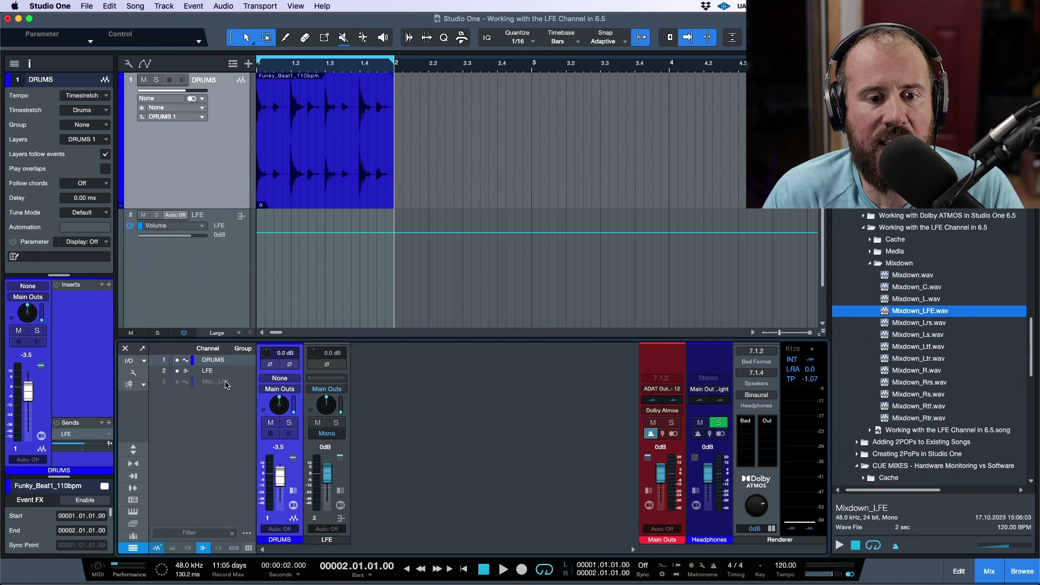
click(341, 490)
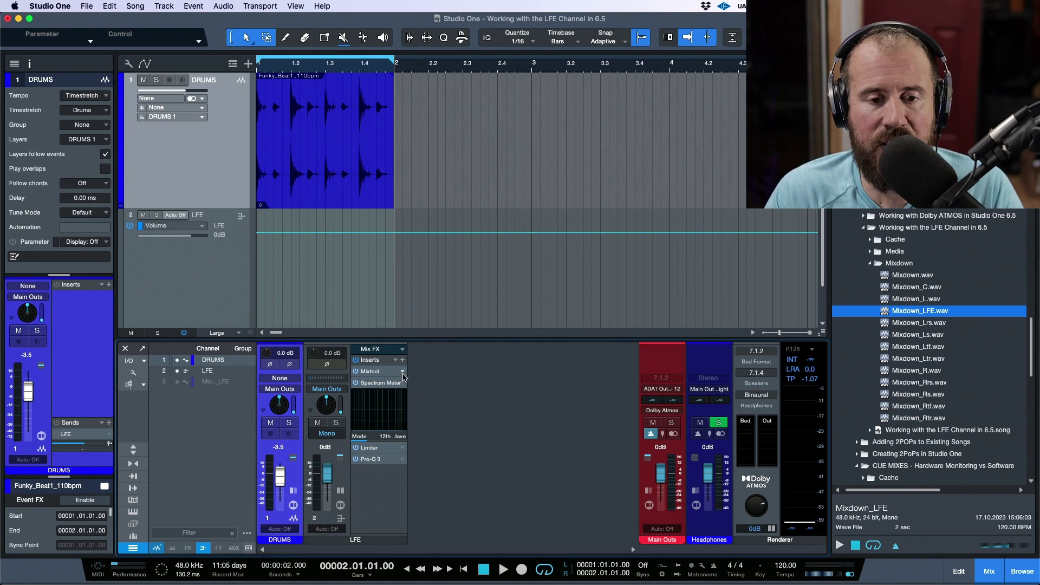
drag(389, 372, 500, 363)
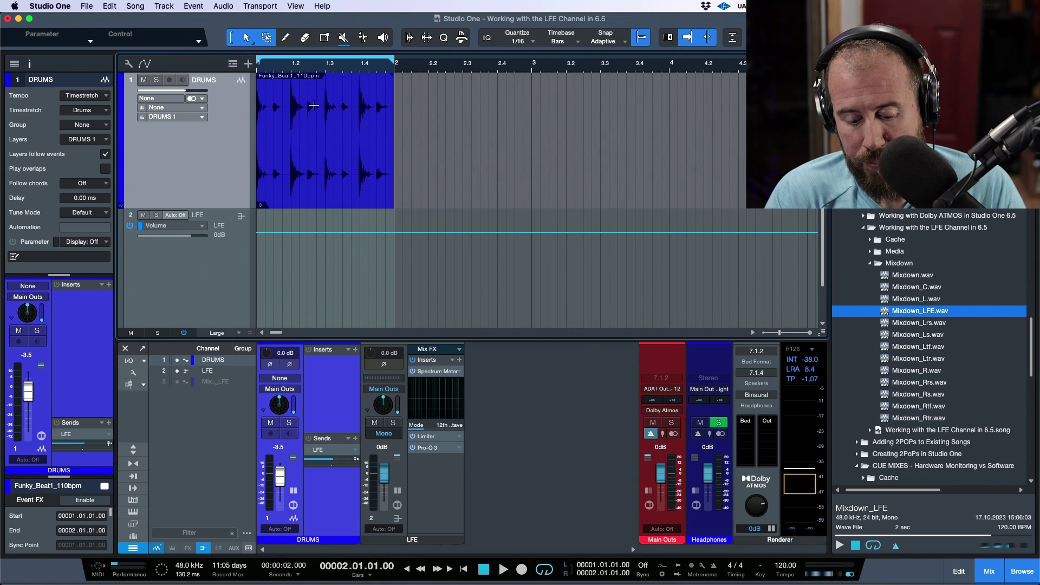
Step: Return to the song start, check the DRUMS panner, and enable the DRUMS send to LFE at -6 dB
key(comma)
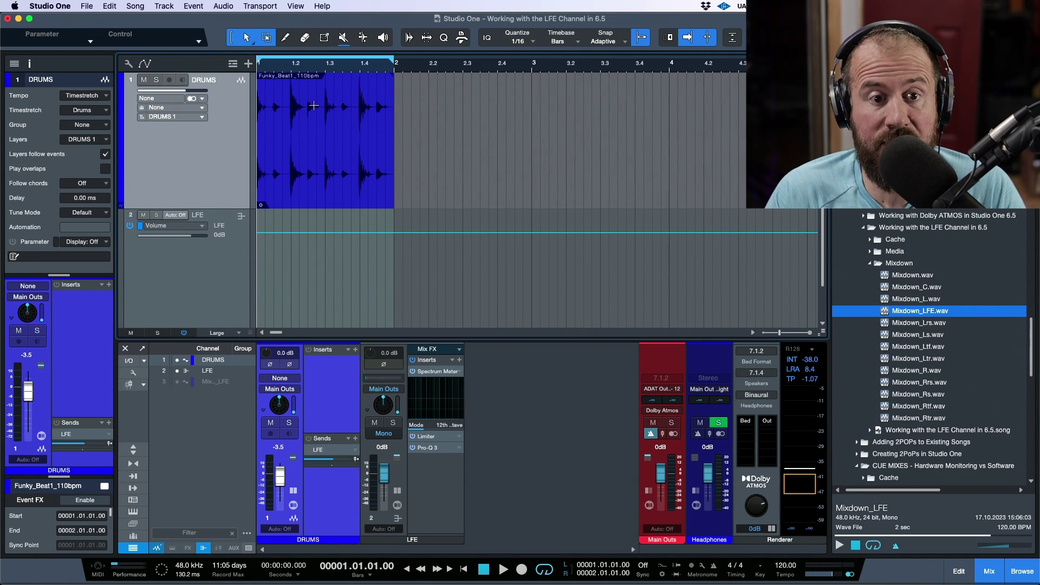
click(281, 409)
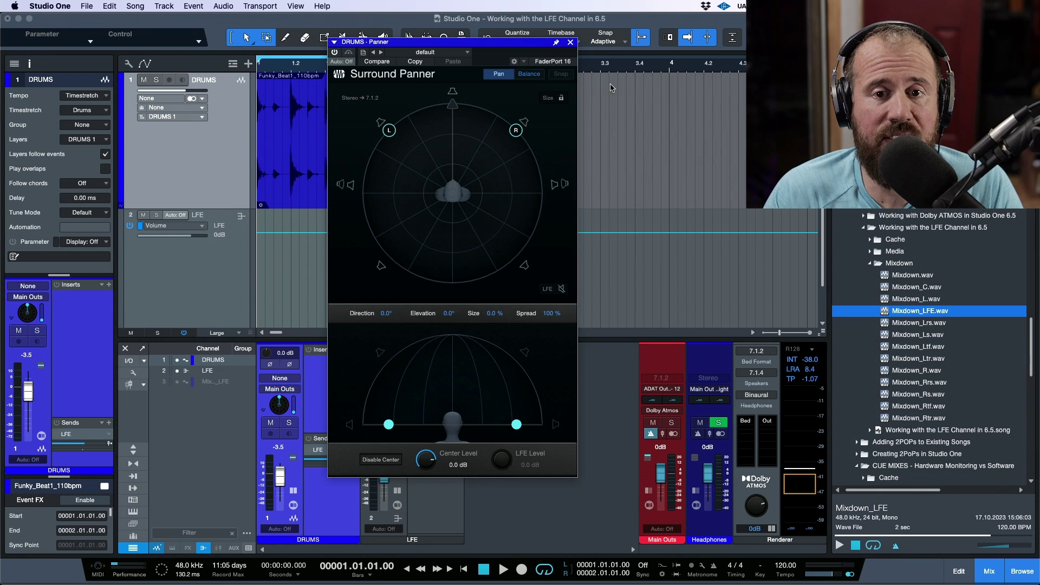
click(571, 42)
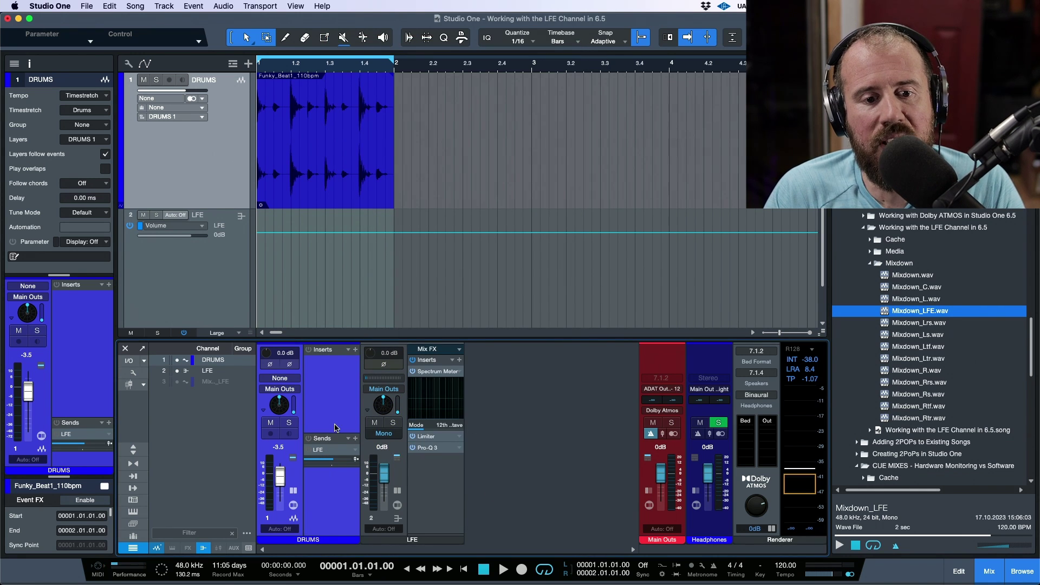
click(309, 450)
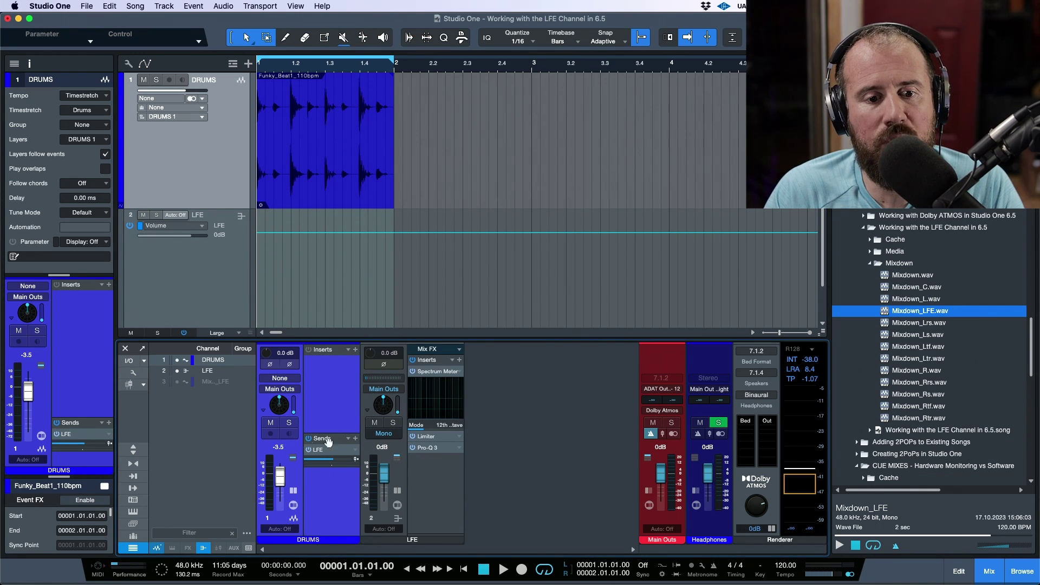
click(356, 440)
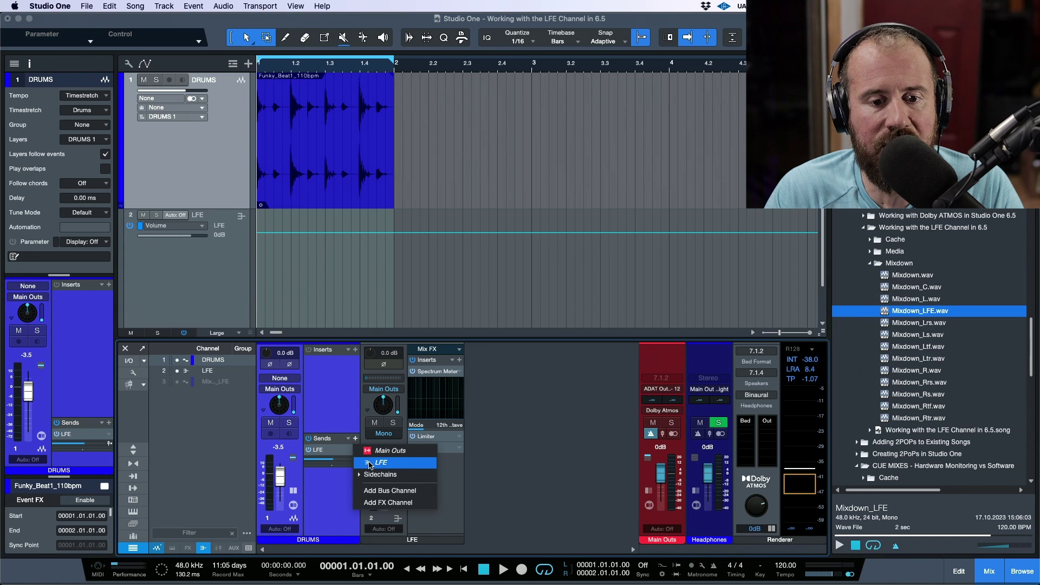
click(539, 443)
mouse_move(342, 462)
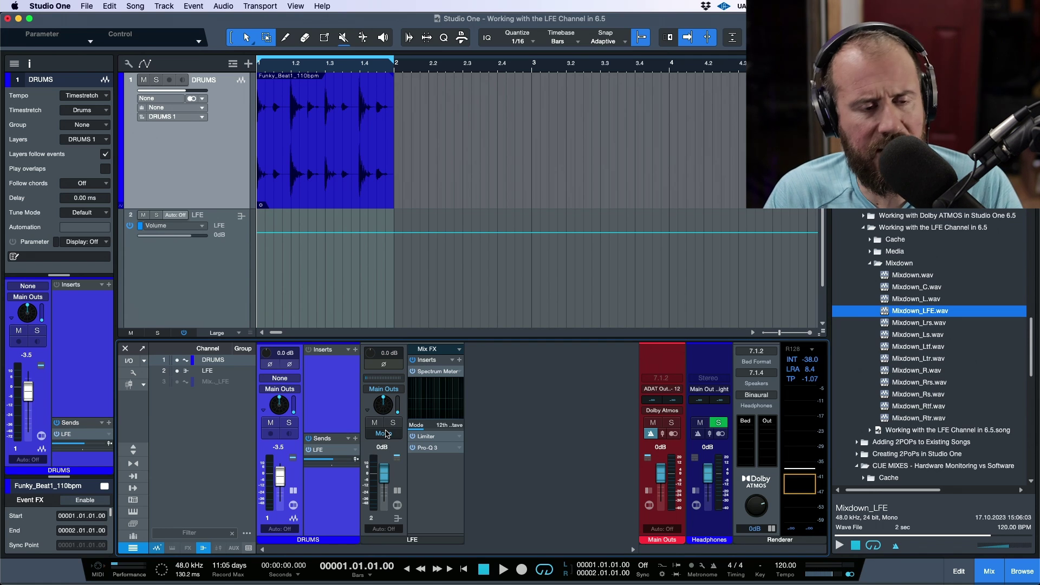
Step: Glance at the Dolby LFE article in Brave and return to Studio One
key(super+Tab)
scroll(378, 387, up, 6)
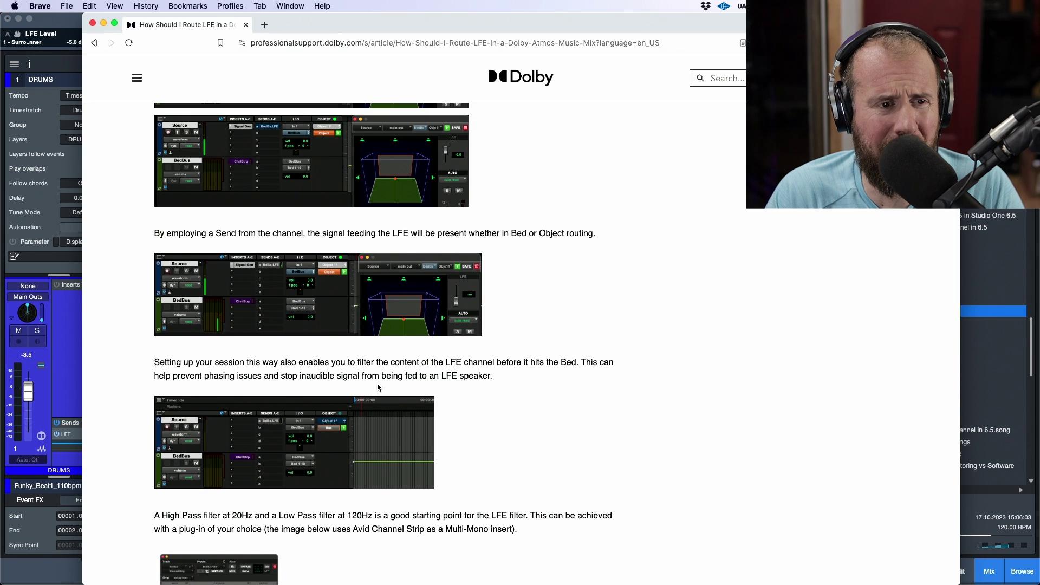
key(super+Tab)
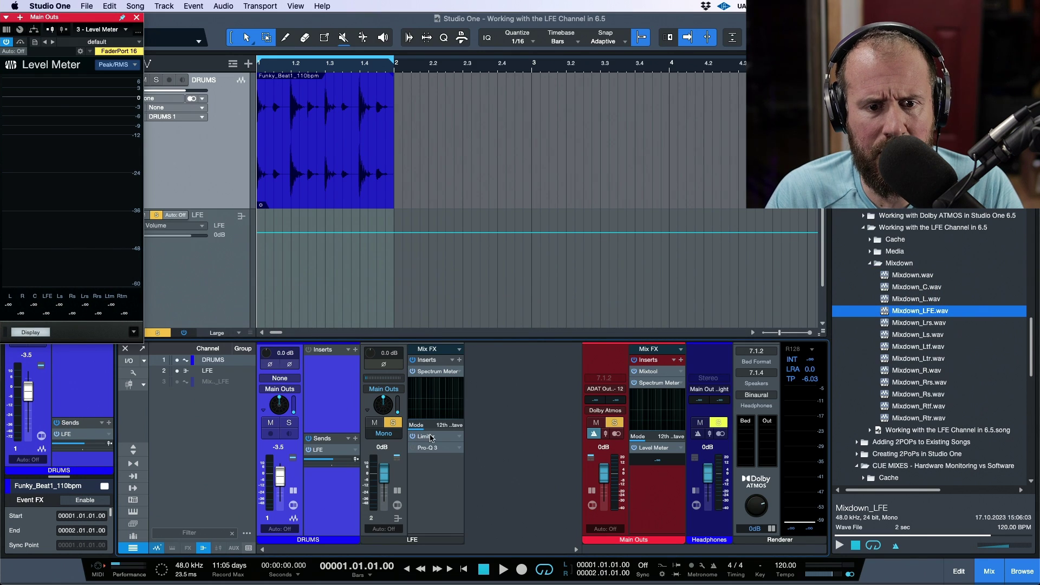
Step: Open, reposition and close the LFE channel's Limiter², then open its Pro-Q 3 equaliser
click(440, 440)
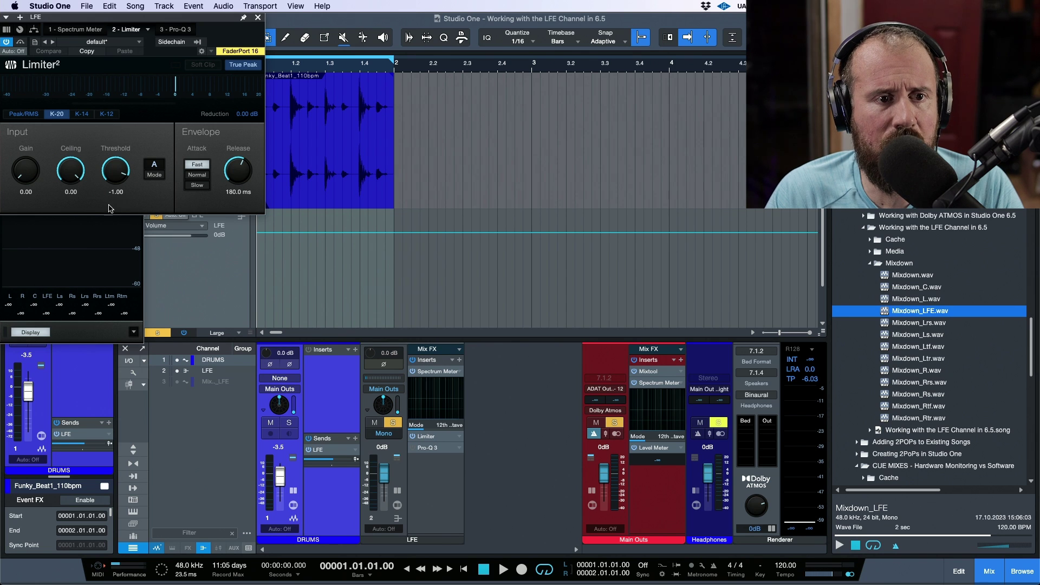
drag(151, 19, 434, 120)
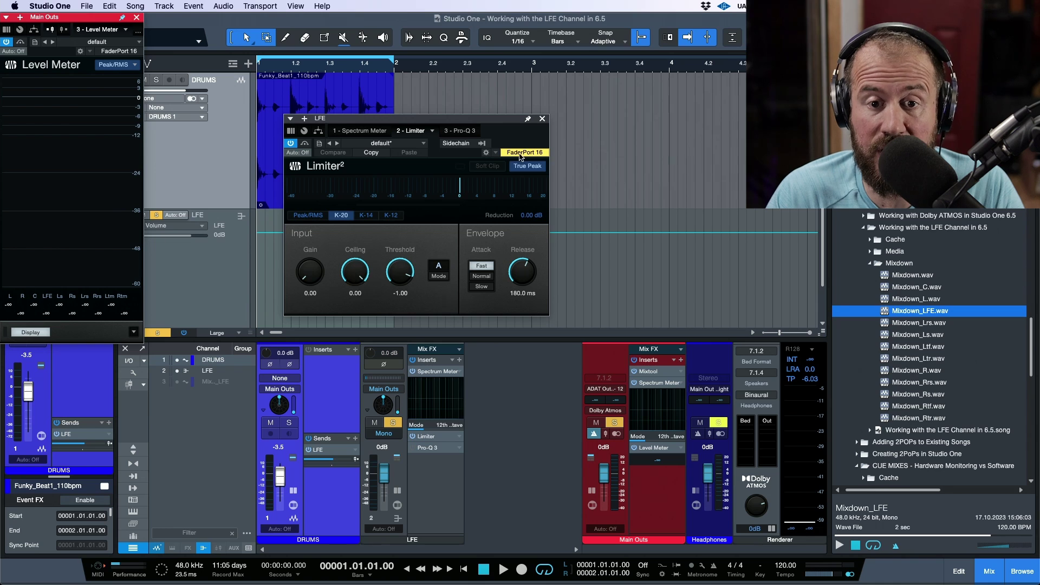
click(543, 118)
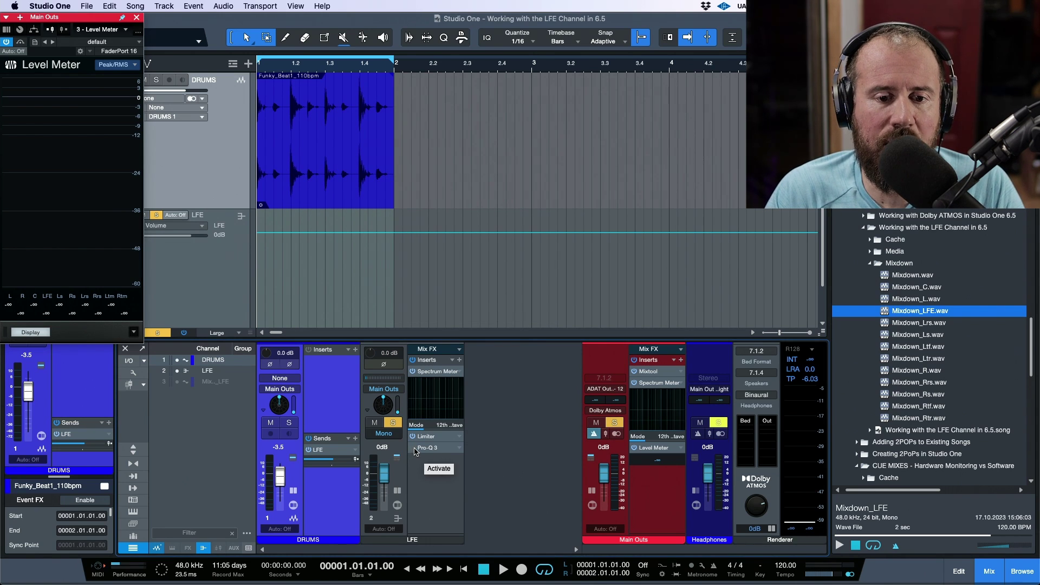
click(434, 448)
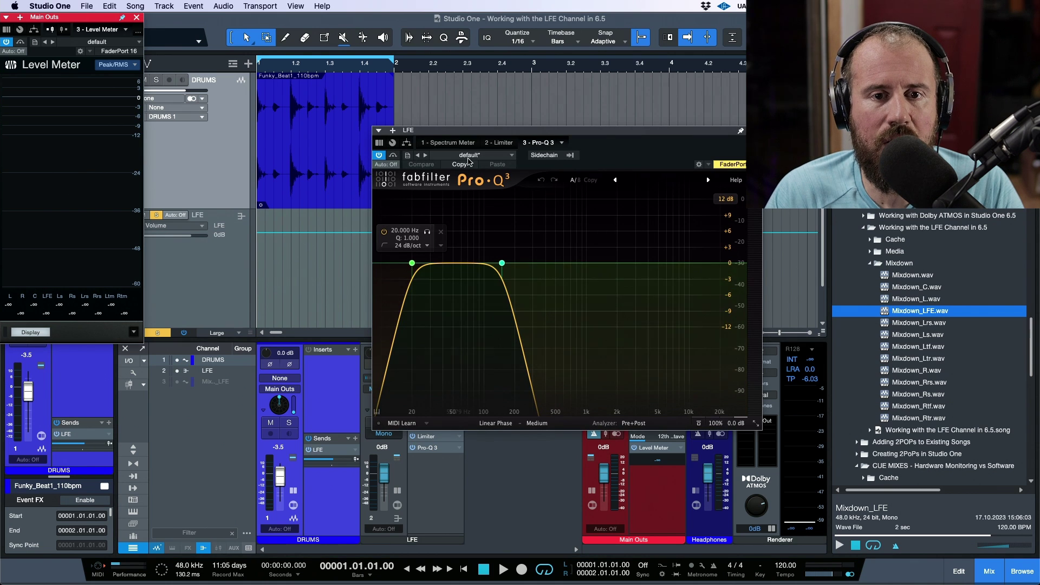
Step: Reposition the Pro-Q 3 editor, keep Linear Phase mode, and switch to the Dolby article
drag(478, 130, 304, 129)
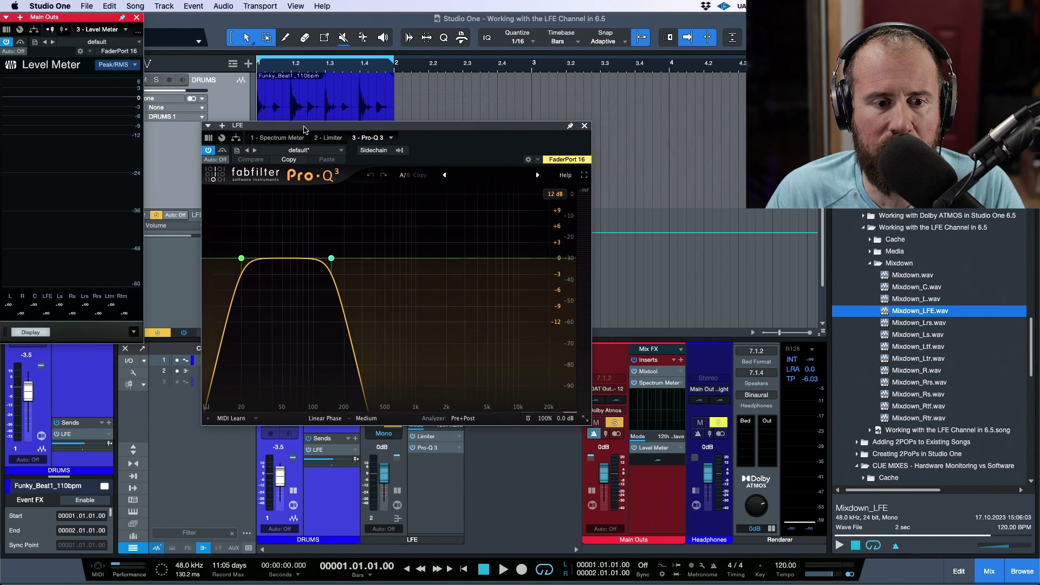
click(325, 419)
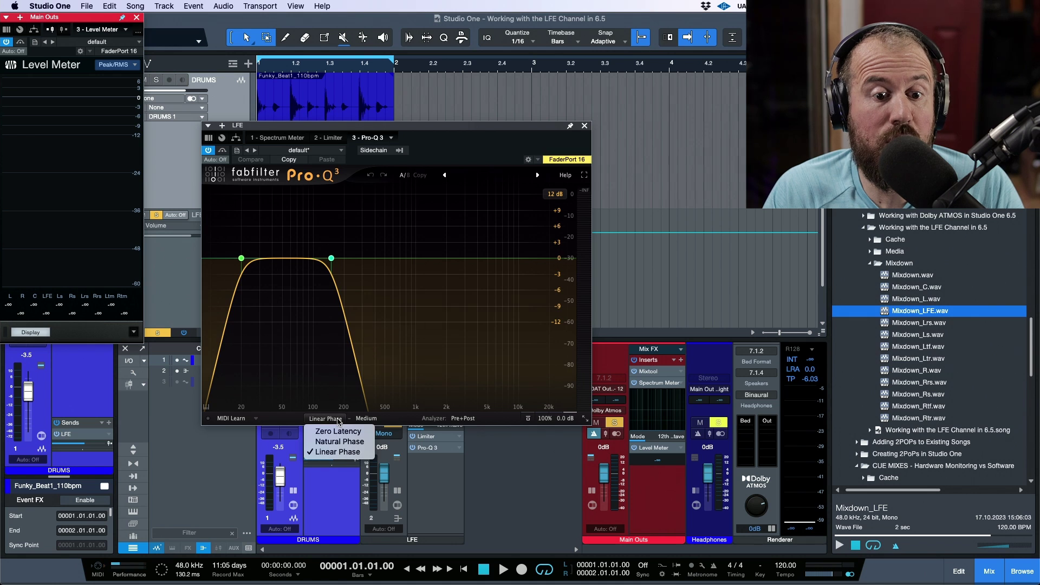
click(341, 452)
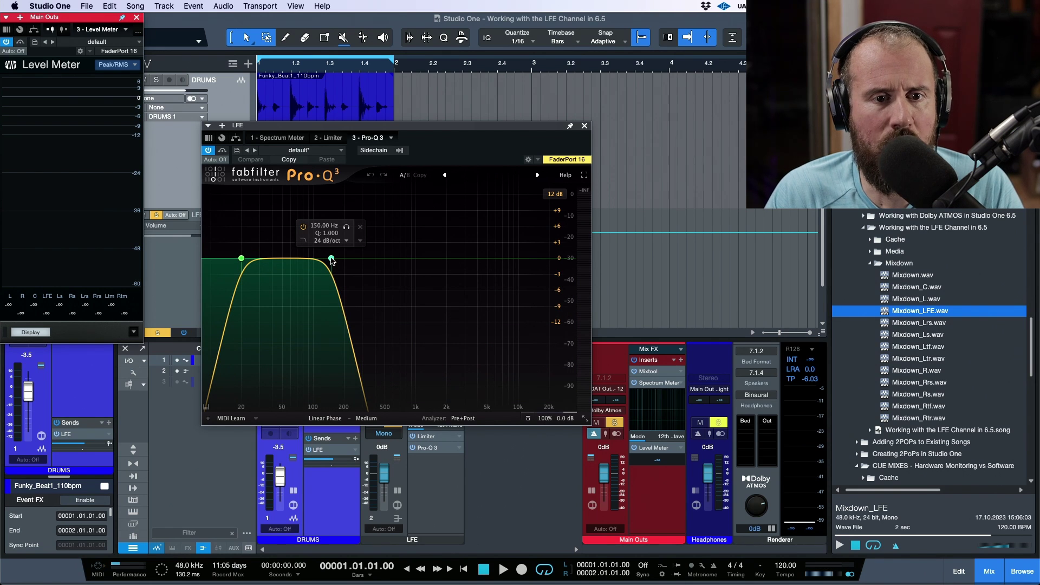
key(super+Tab)
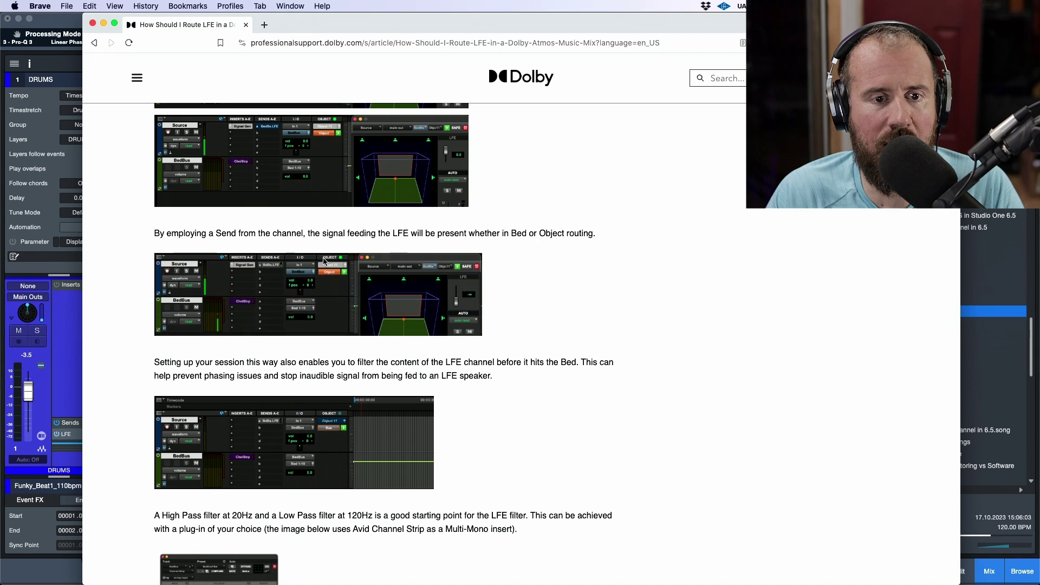
Step: Check Dolby's 20–120 Hz advice, then set the Pro-Q 3 low-pass cutoff from 150 to 120 Hz
scroll(509, 262, up, 3)
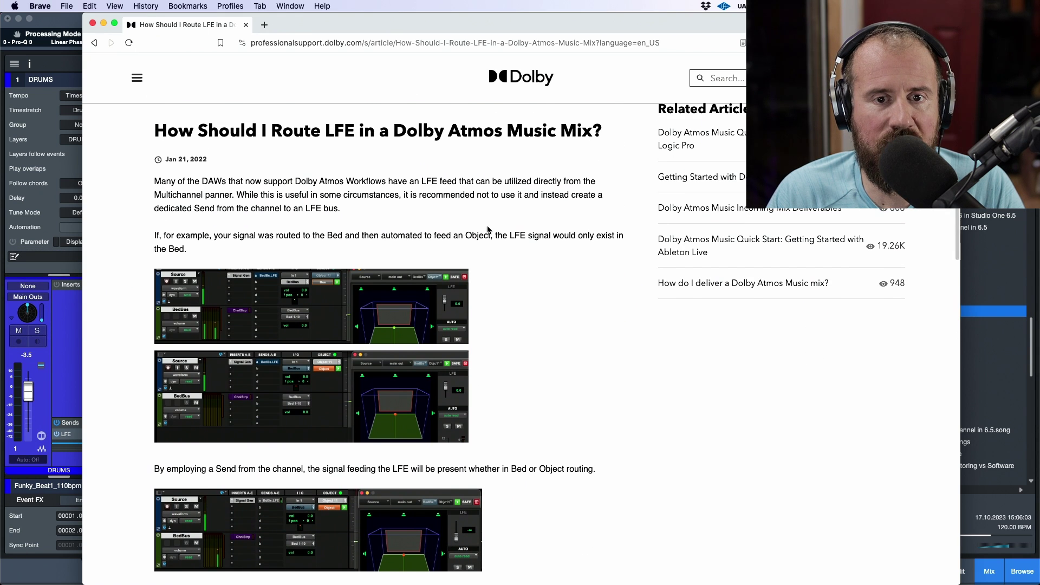
scroll(504, 227, down, 8)
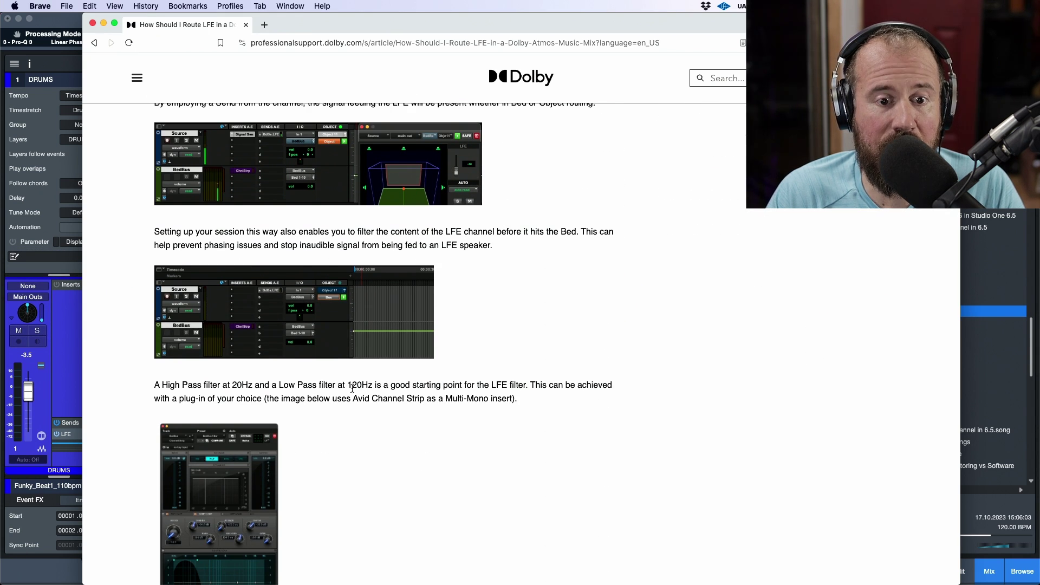
key(super+Tab)
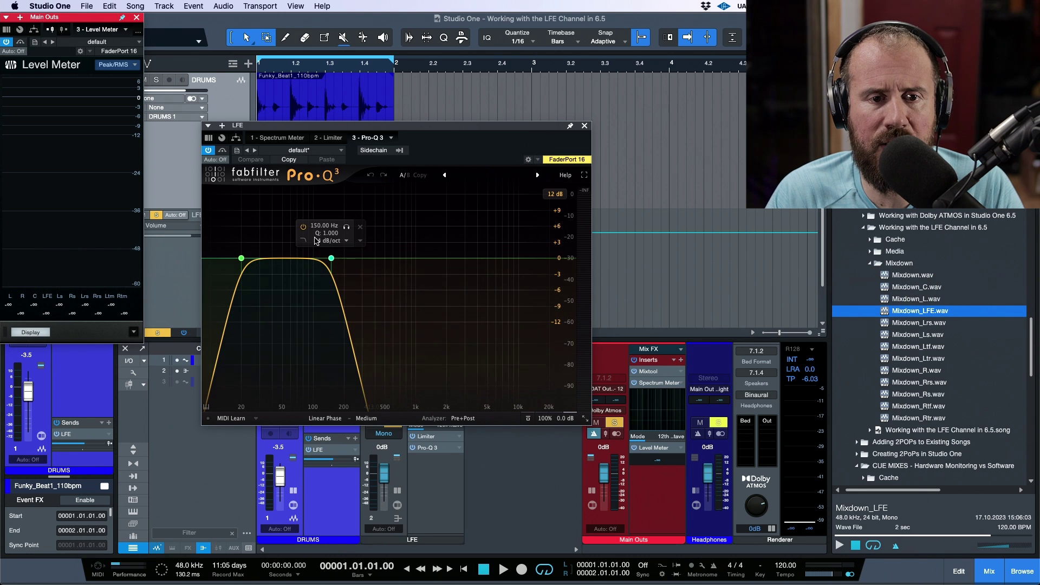
double_click(320, 225)
text(1)
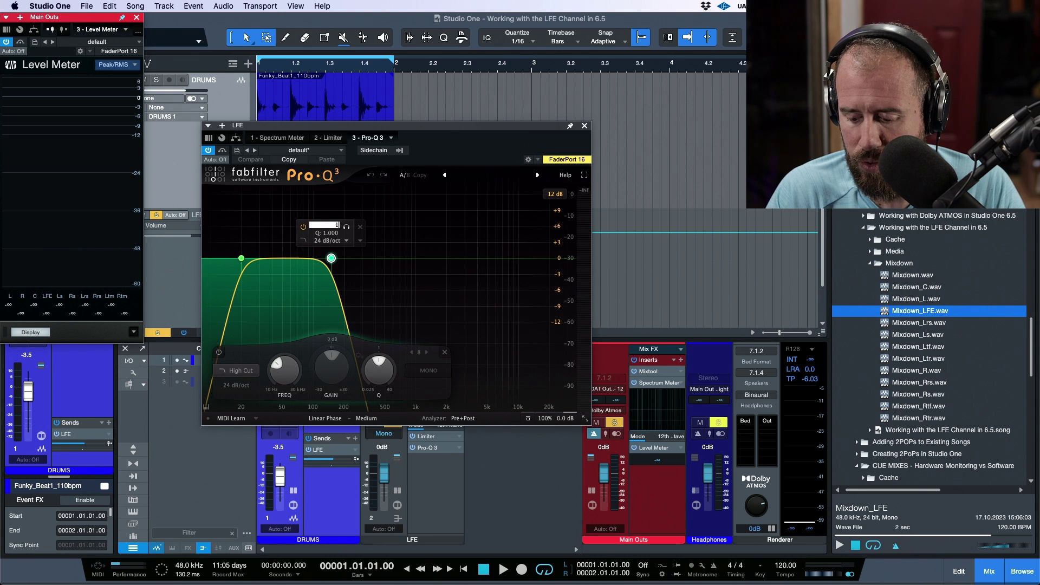
text(20)
key(Return)
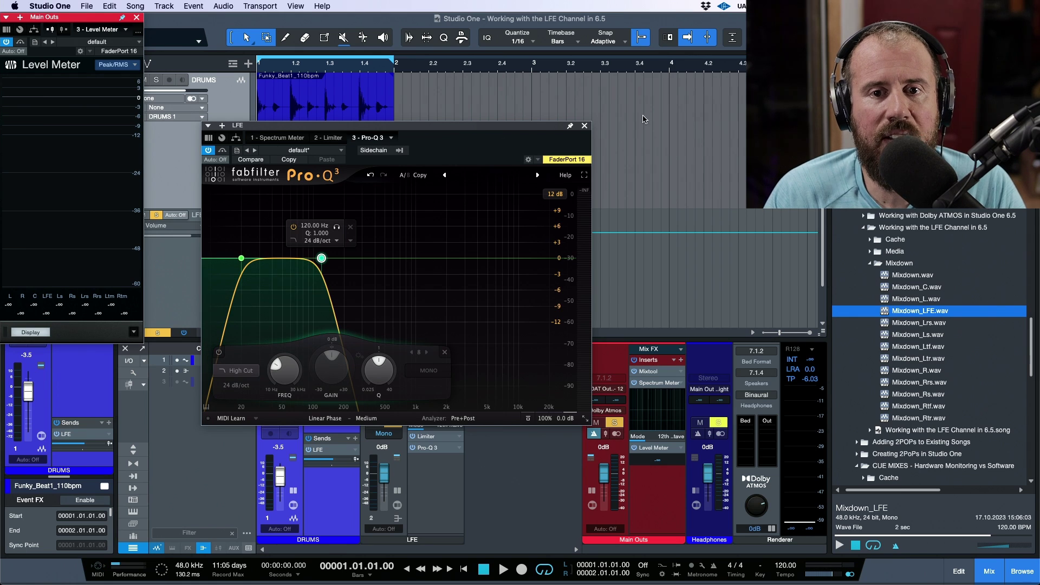
click(583, 126)
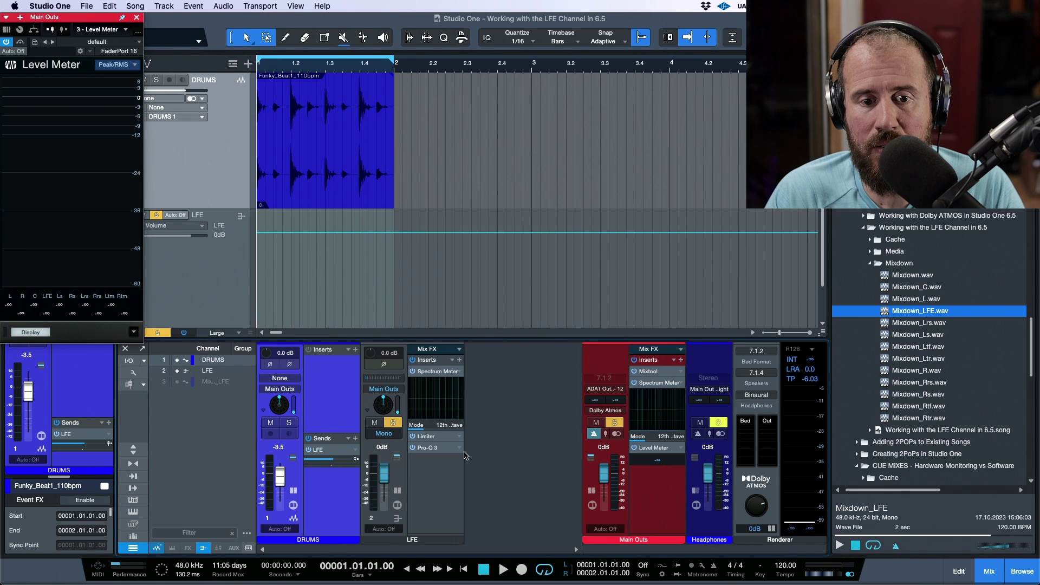
Step: Move the Spectrum Meter below Limiter and Pro-Q 3 on LFE, and audition the filtered drums
key(space)
key(space)
mouse_move(441, 386)
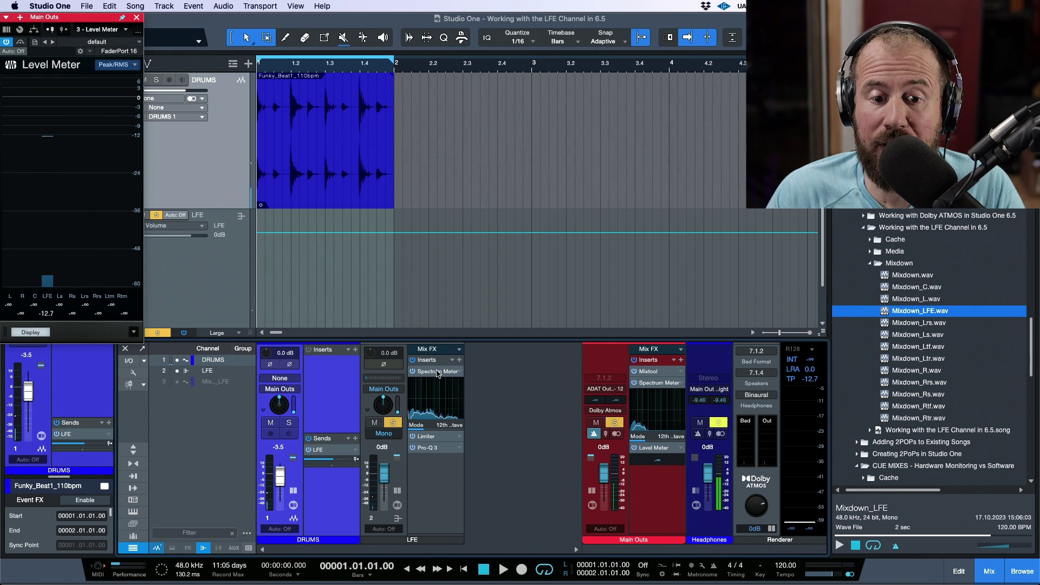
drag(438, 417, 449, 455)
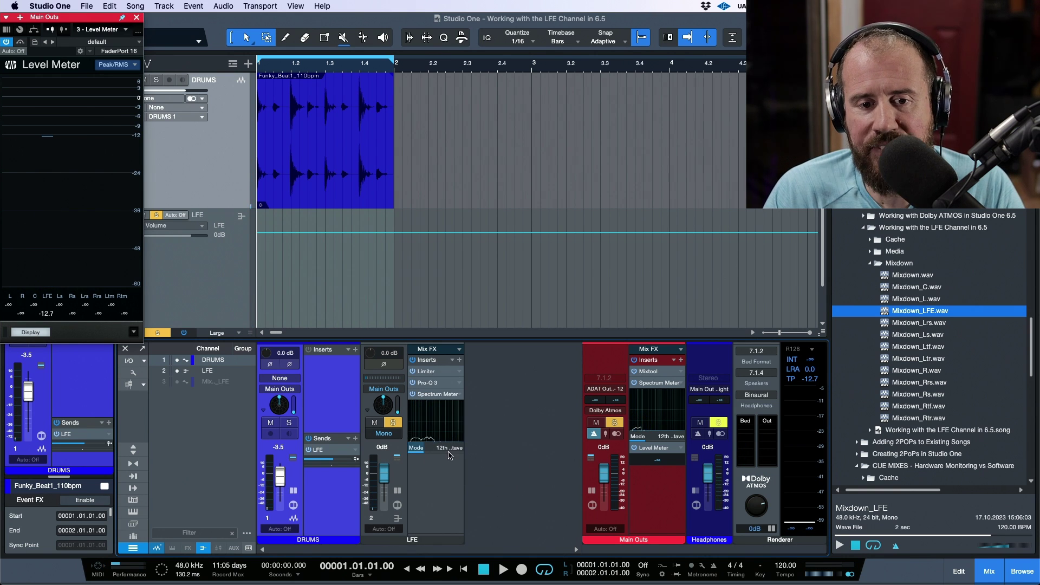
key(space)
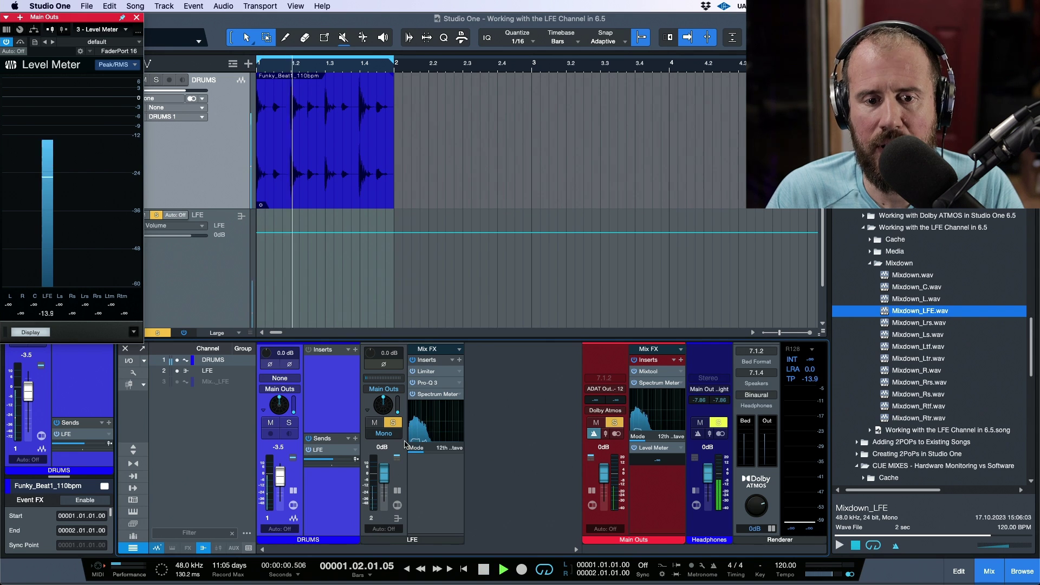
mouse_move(417, 438)
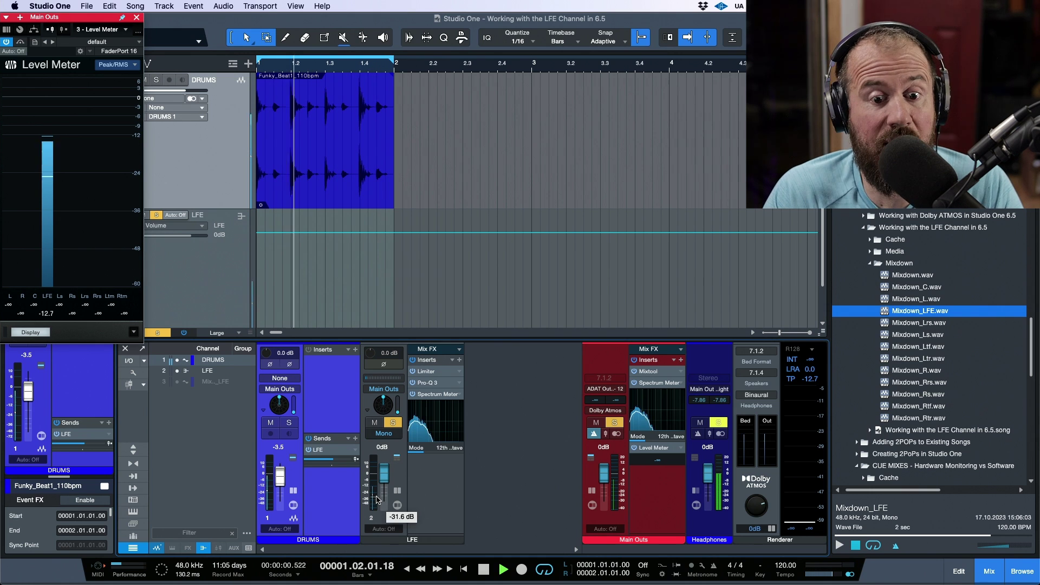
key(space)
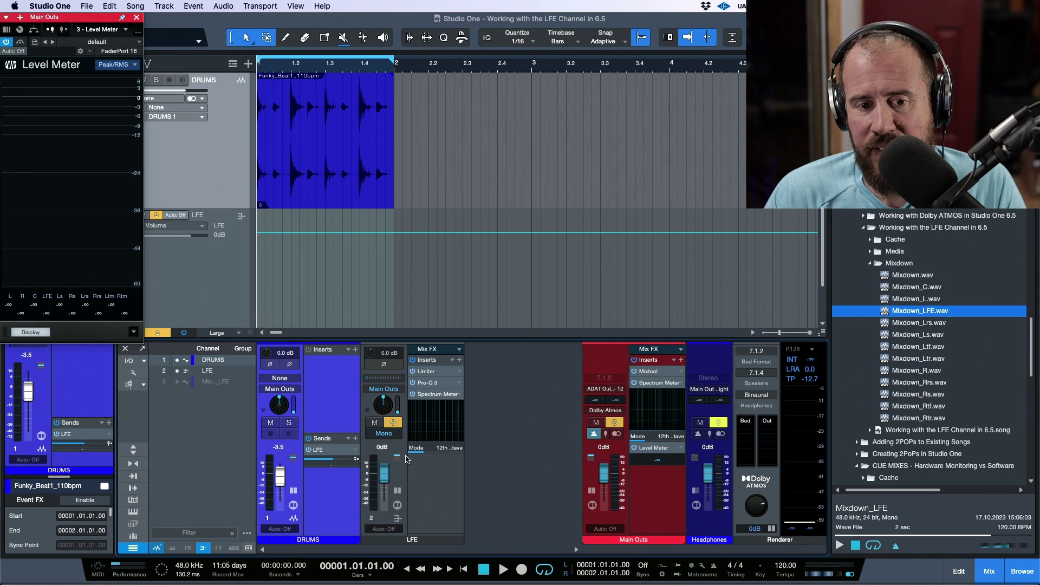
mouse_move(415, 405)
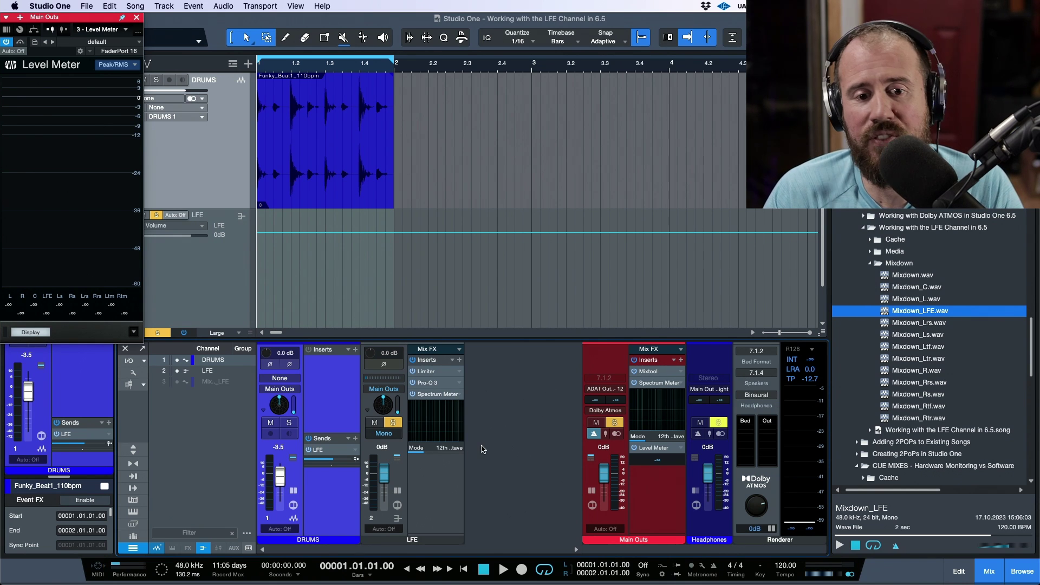
Step: Unsolo LFE, pull its fader to -∞, then reset it to 0 dB and solo it
click(393, 423)
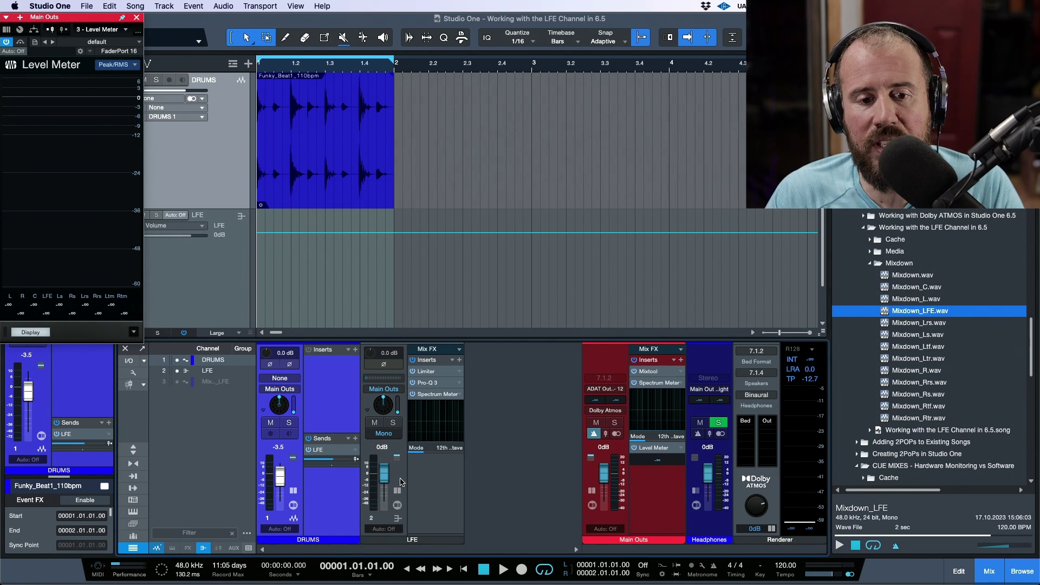
drag(385, 476, 384, 502)
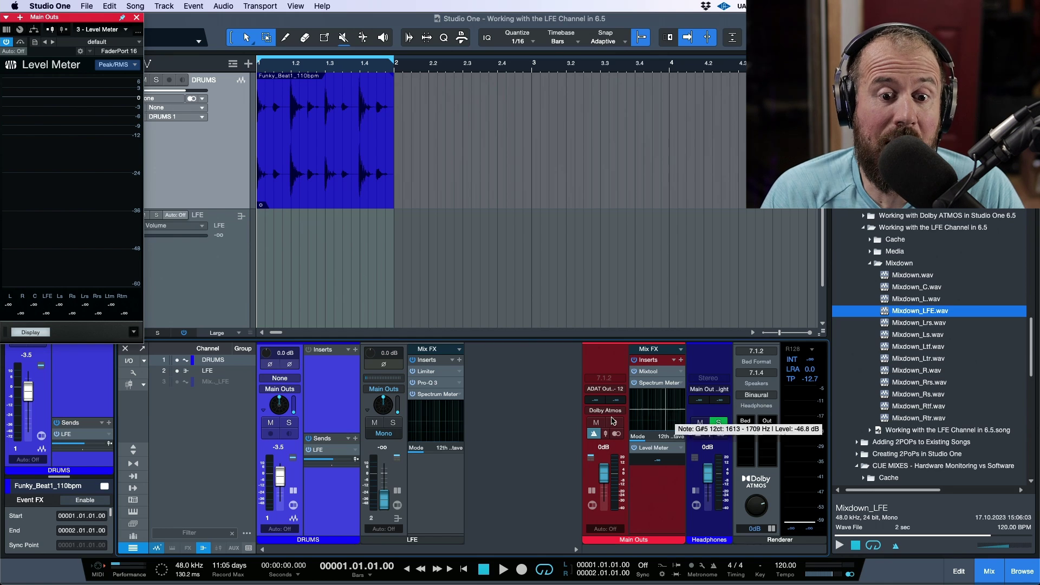
alt+click(385, 499)
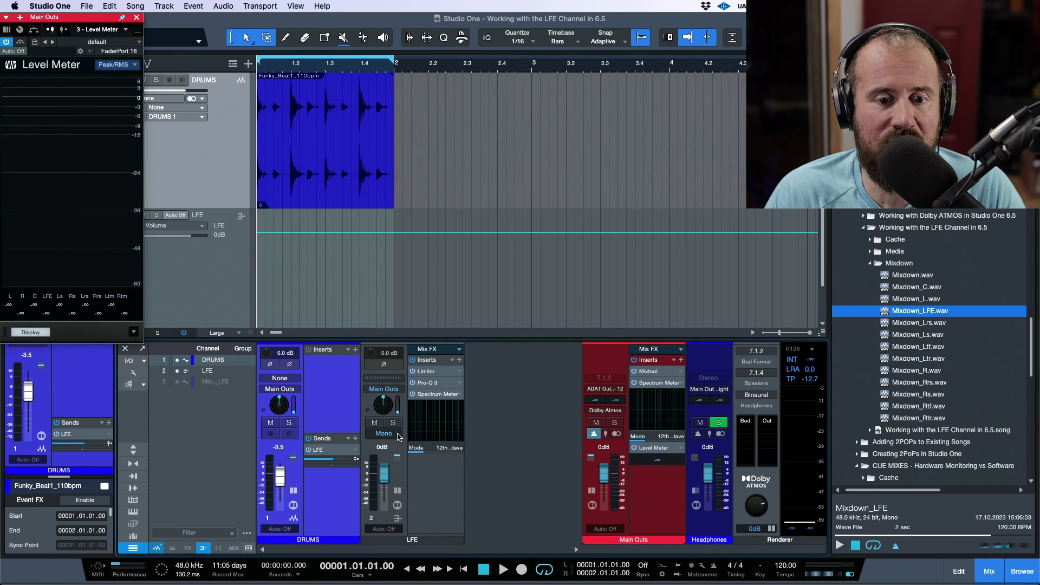
click(393, 422)
Step: During playback, raise the DRUMS send into the LFE channel and toggle the drums' solo
key(space)
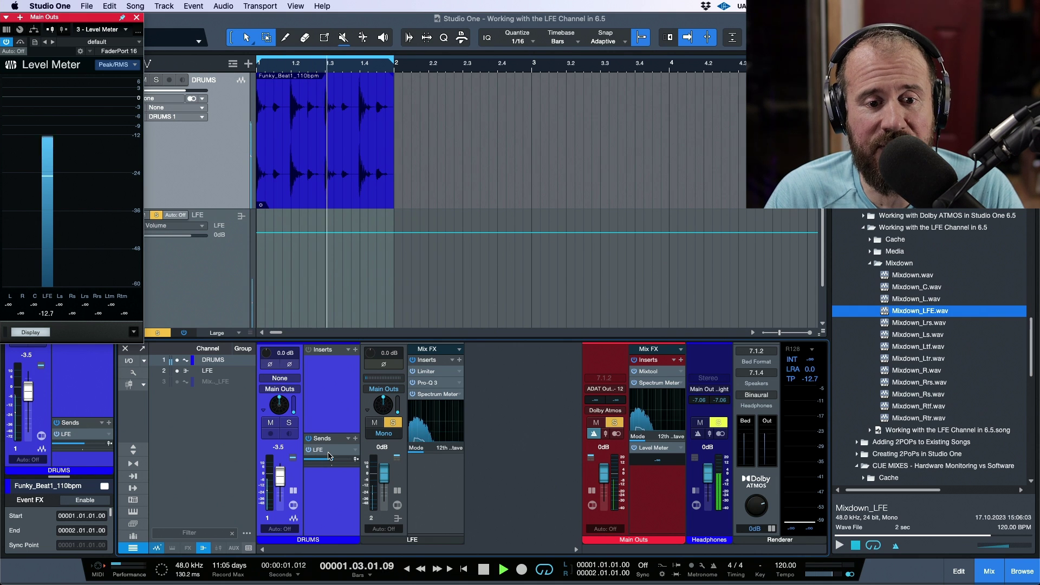
drag(329, 457, 344, 459)
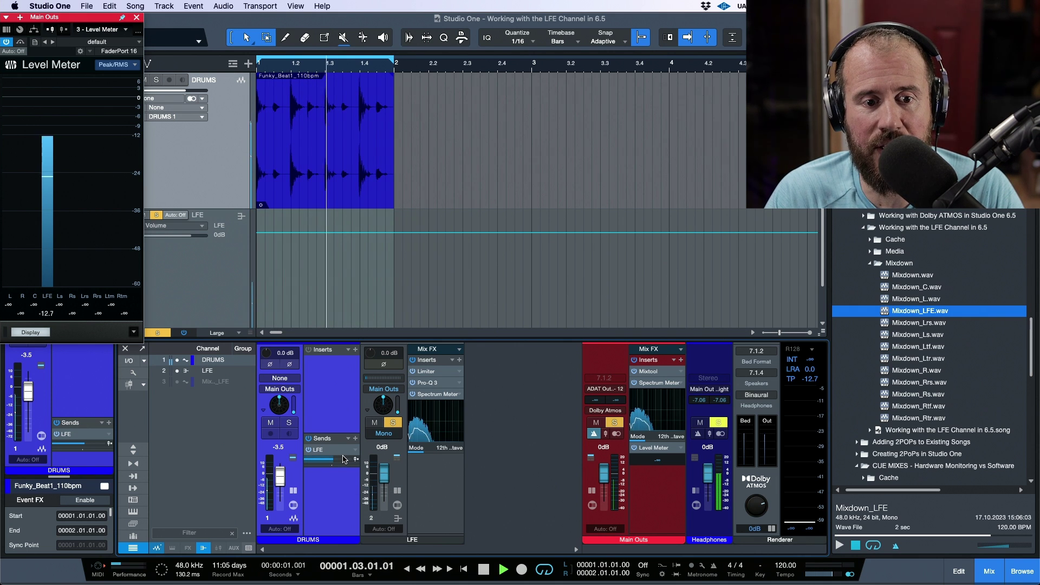
click(290, 423)
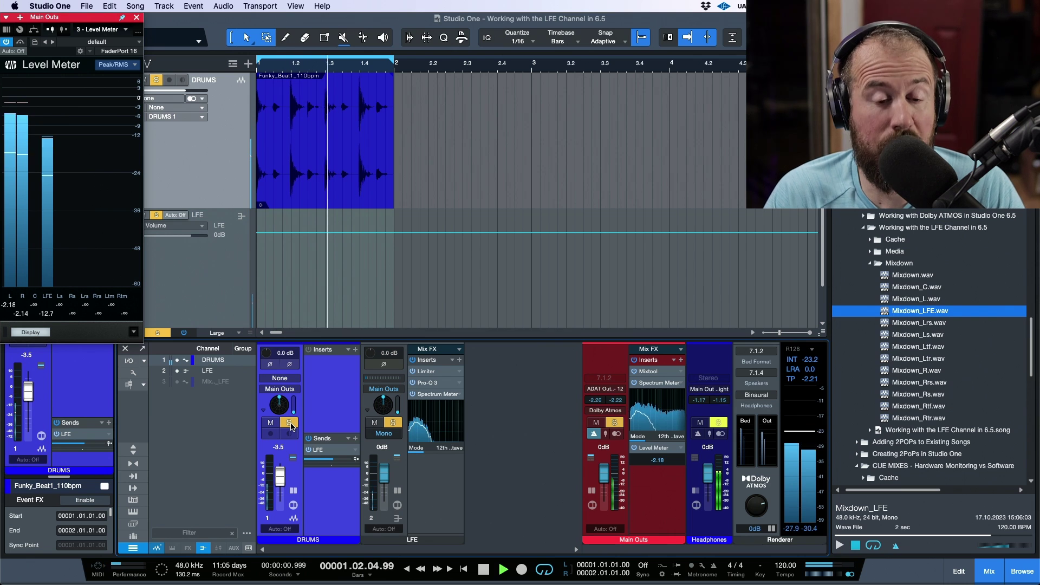
click(291, 425)
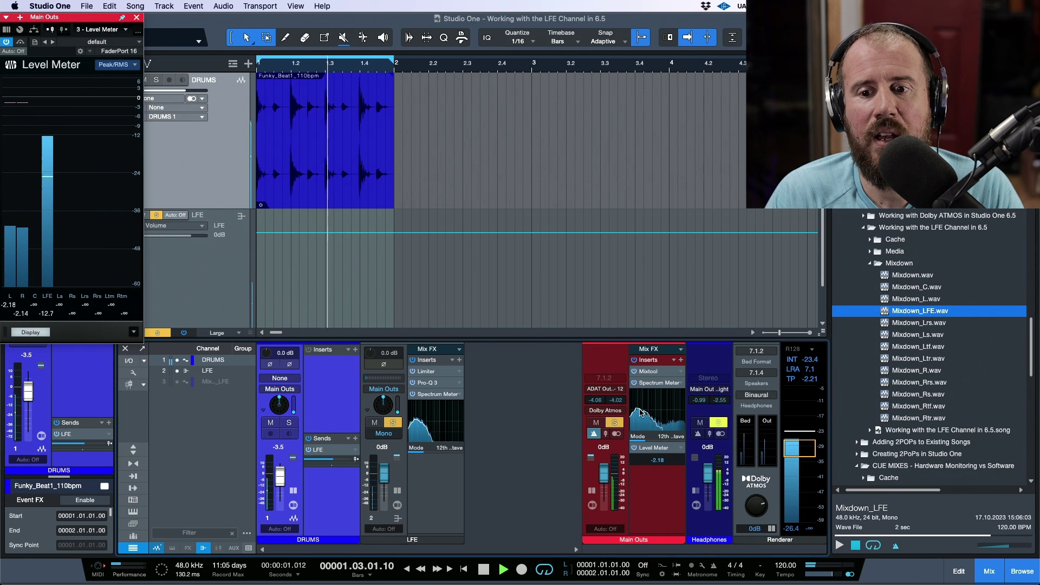
key(space)
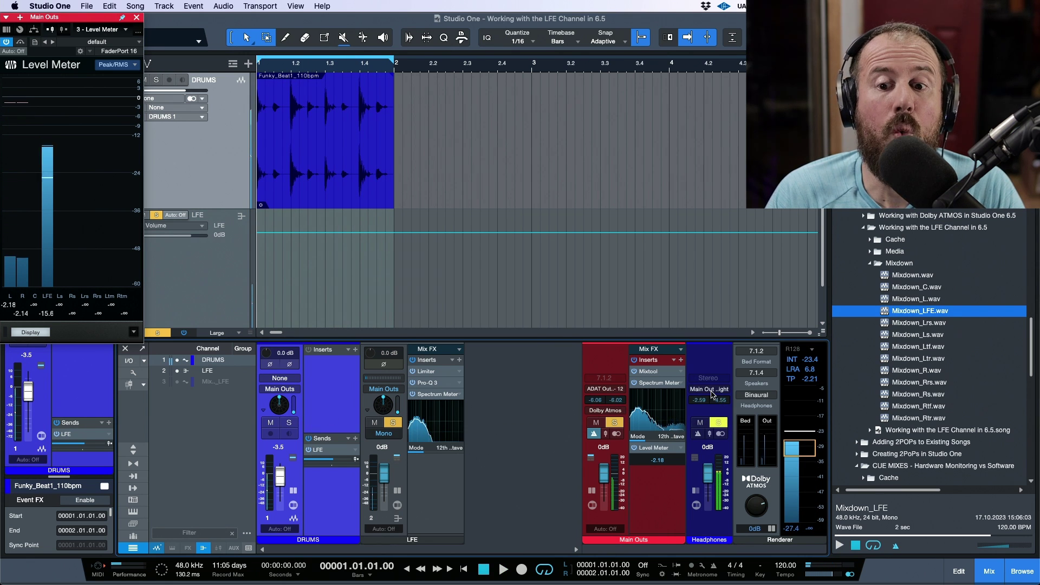
click(757, 395)
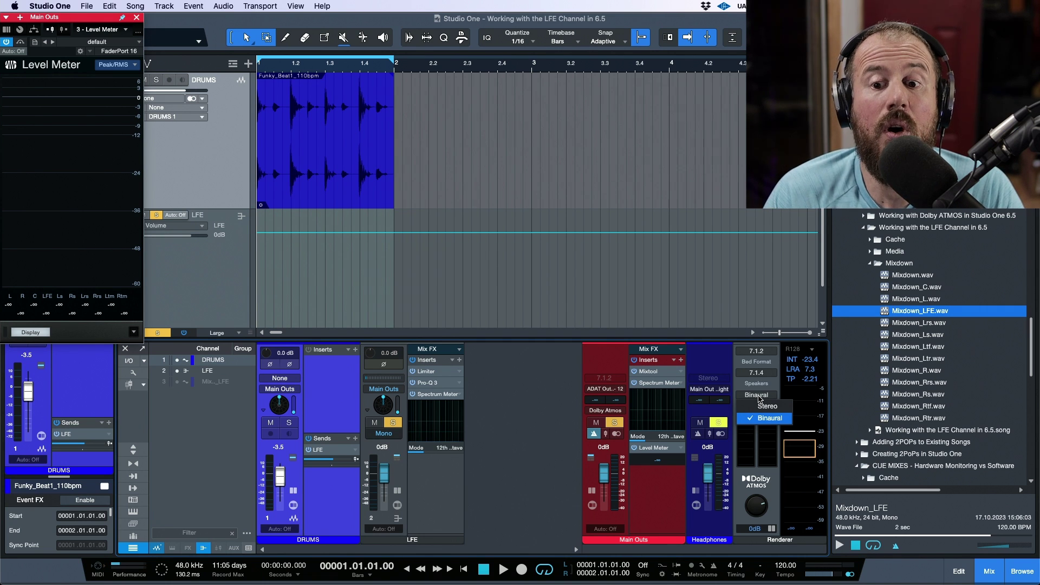
click(546, 426)
key(space)
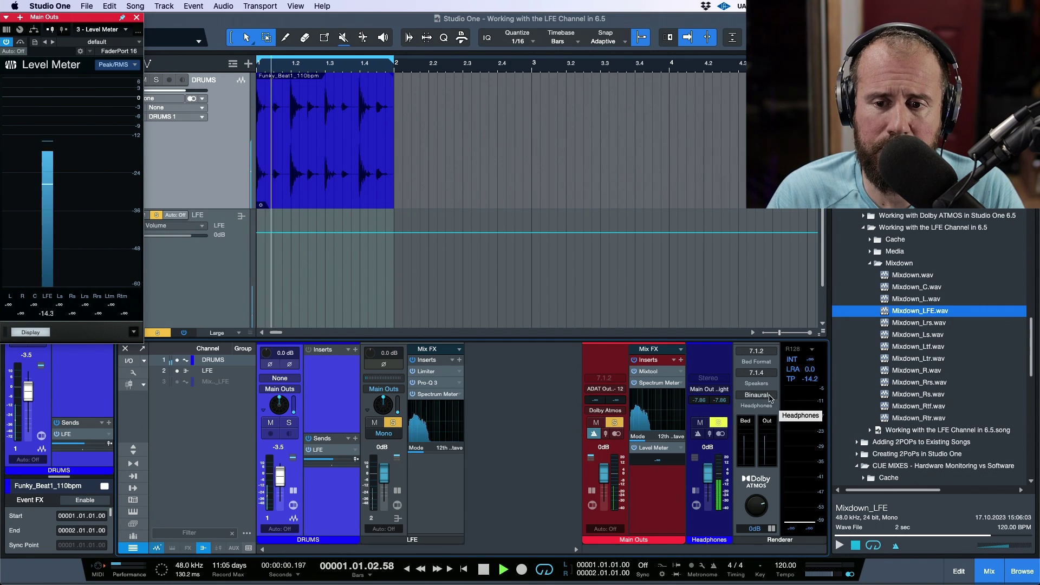
click(770, 398)
click(772, 409)
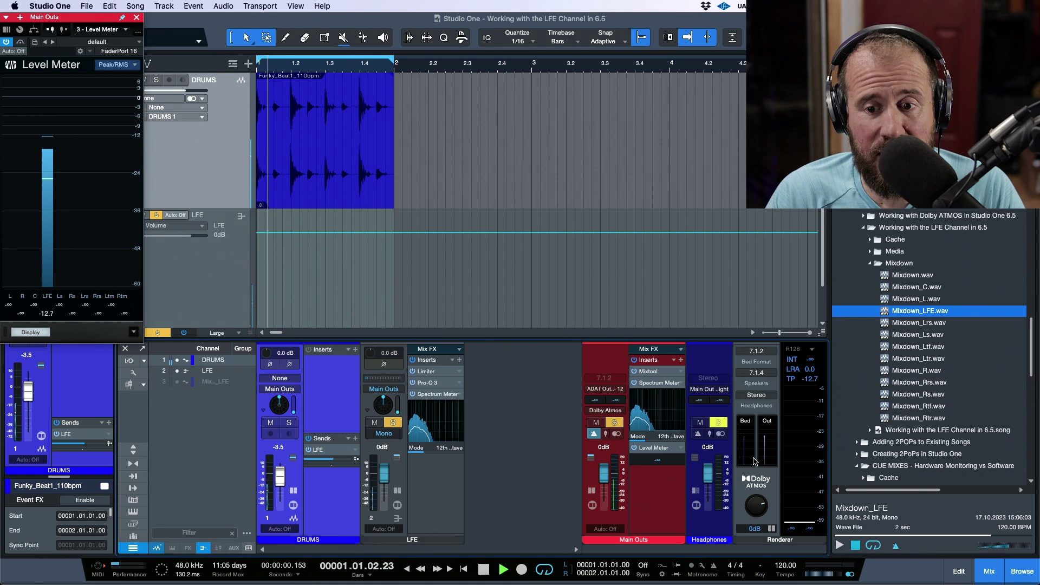
click(757, 395)
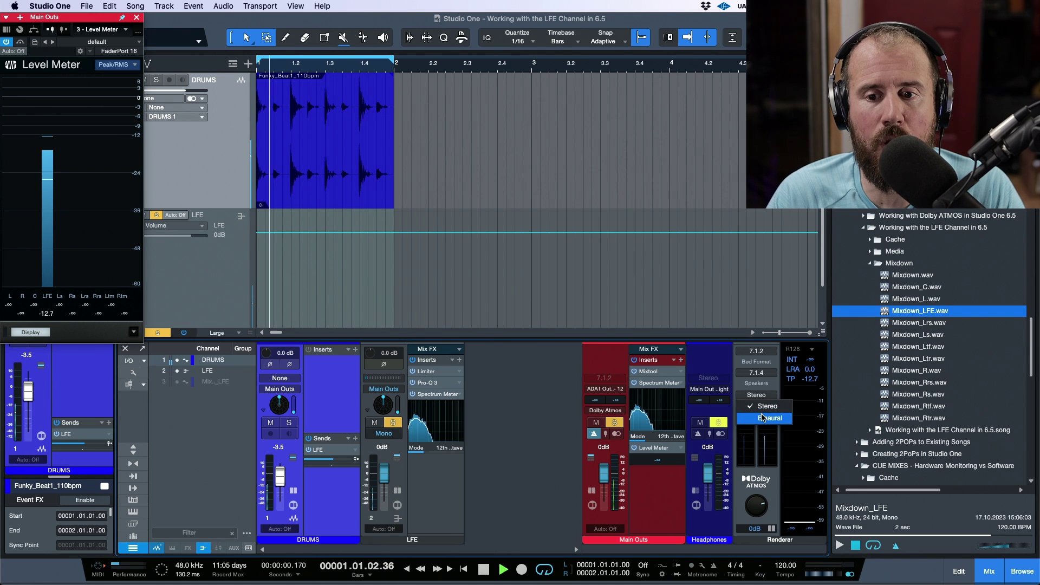
click(762, 417)
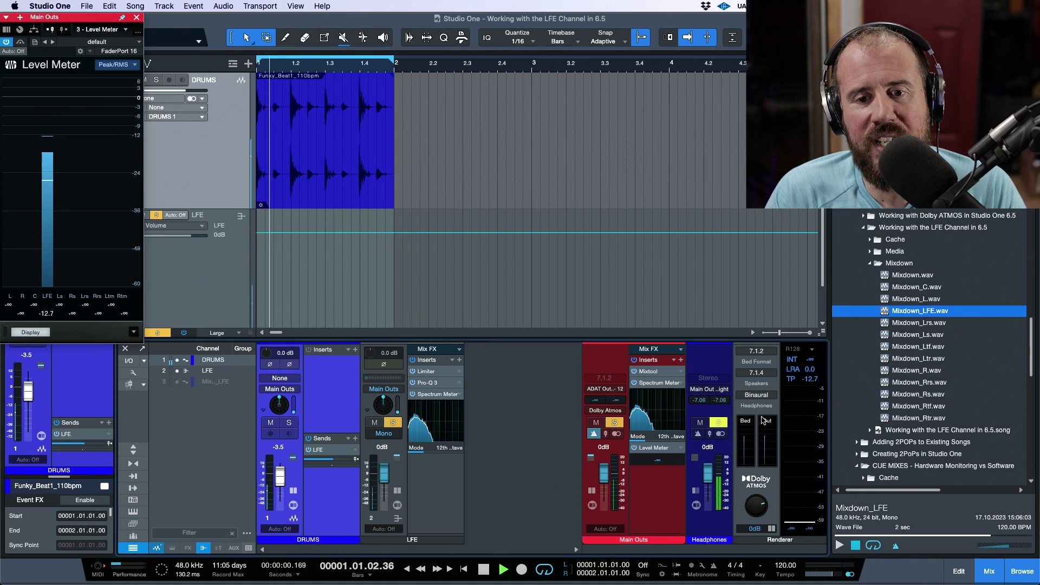
key(space)
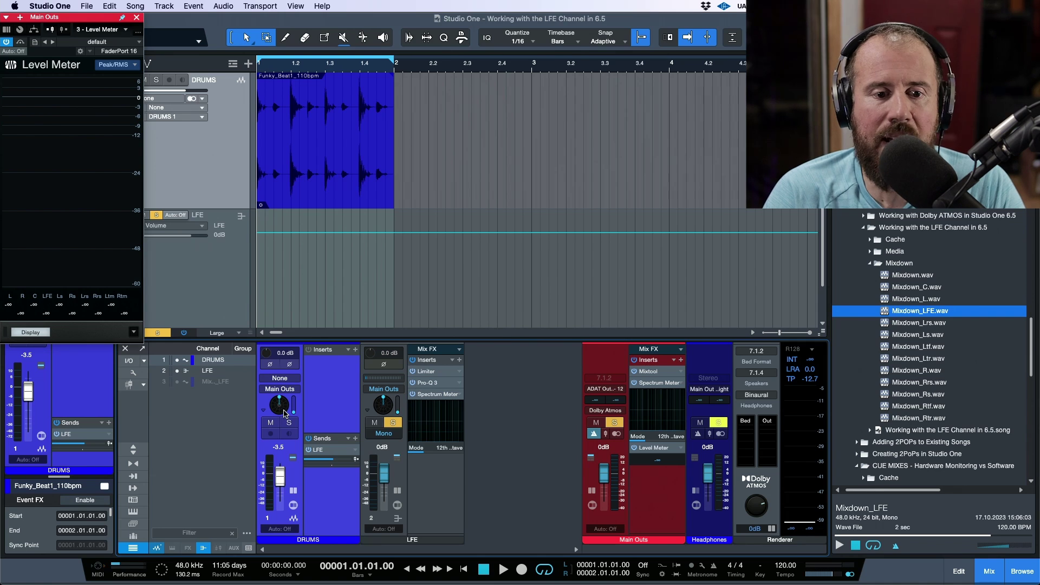
double_click(284, 412)
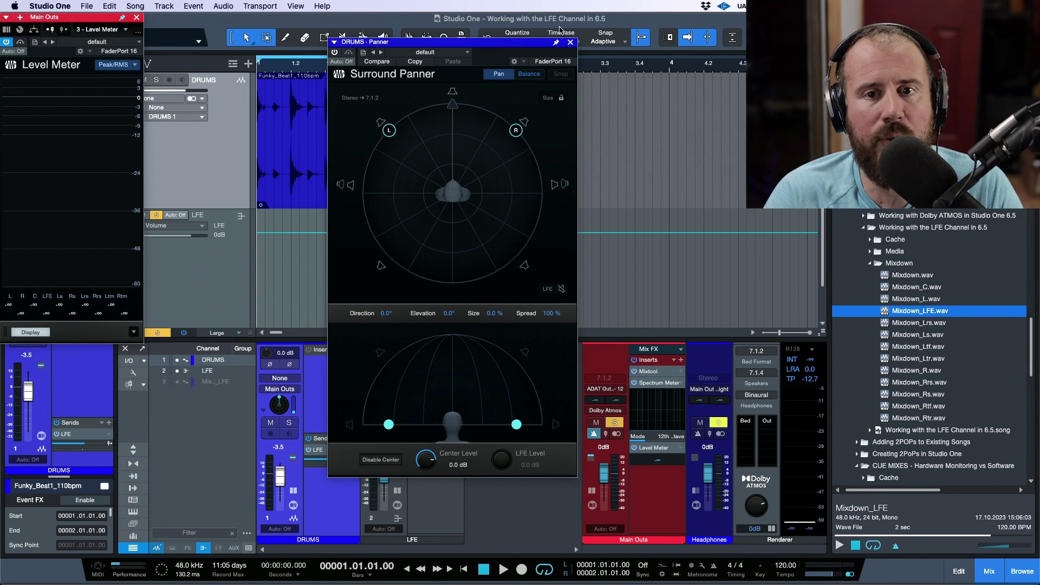
click(570, 43)
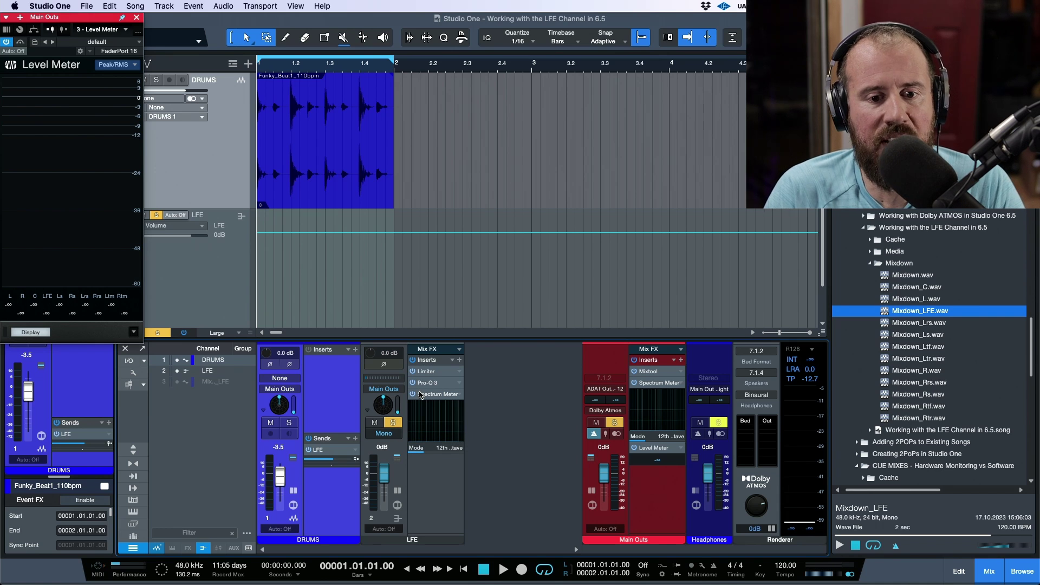
Step: Drop the LFE fader to -oo, raise it to about -30 dB during playback, then unsolo DRUMS and LFE
key(space)
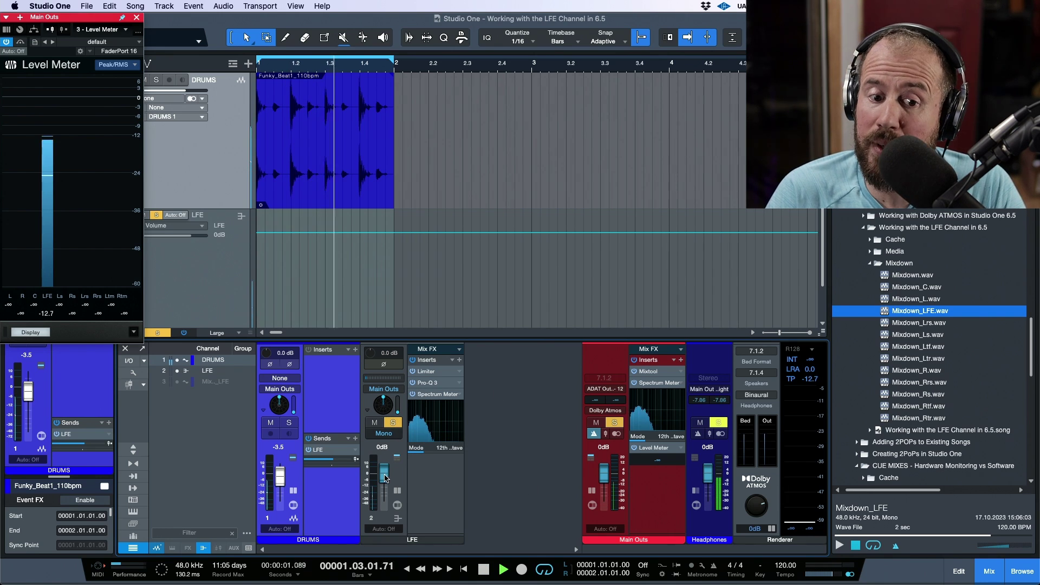
key(space)
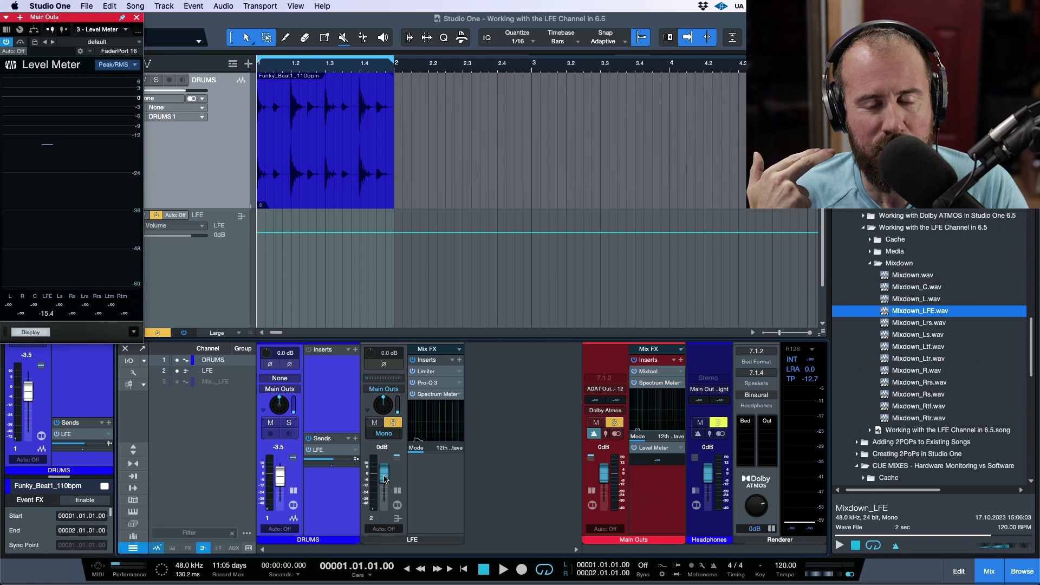
drag(384, 479, 381, 579)
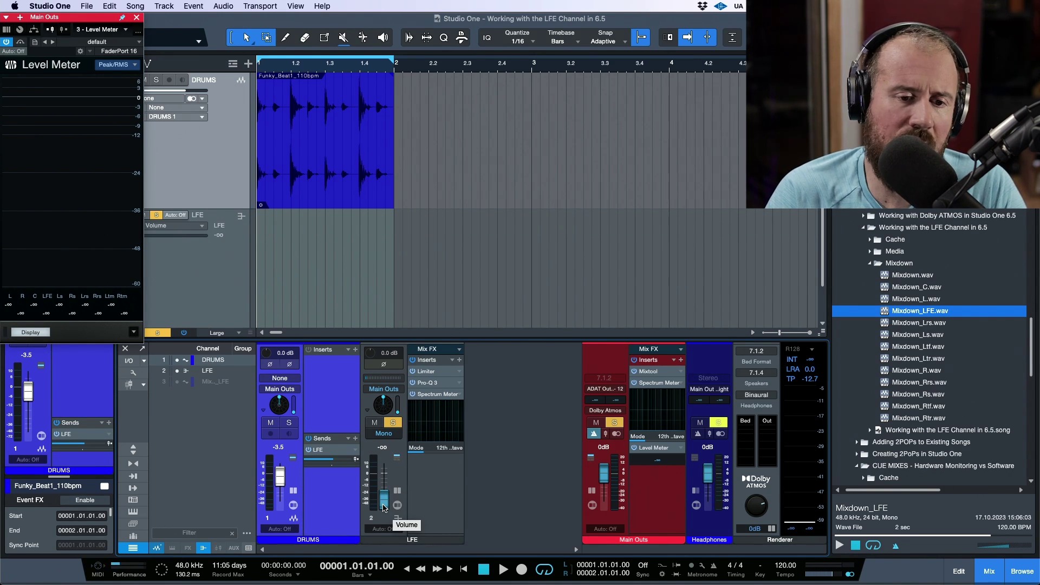
key(space)
mouse_move(383, 507)
mouse_down()
mouse_move(383, 490)
mouse_move(386, 501)
mouse_up()
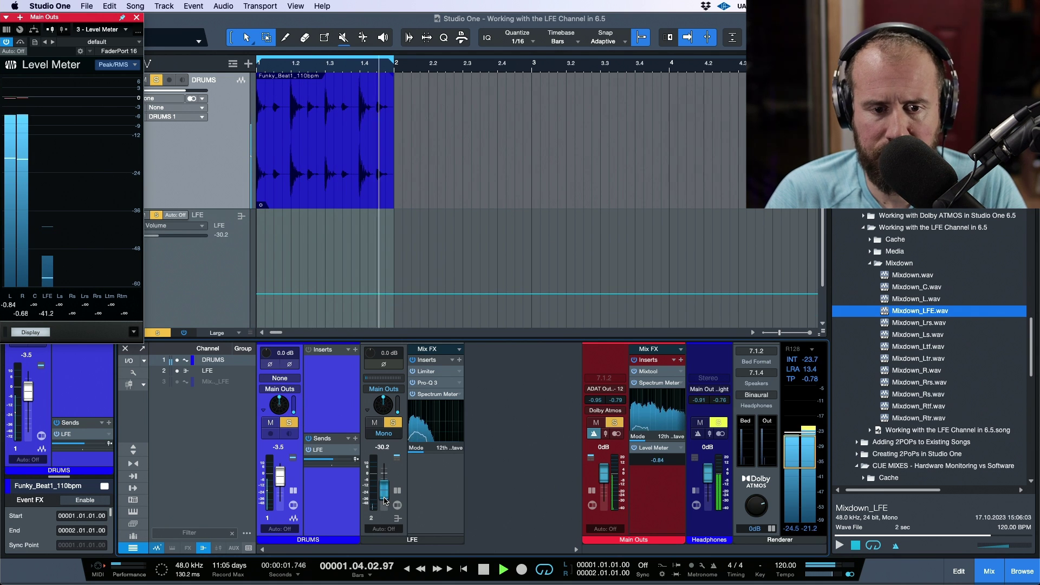
click(291, 422)
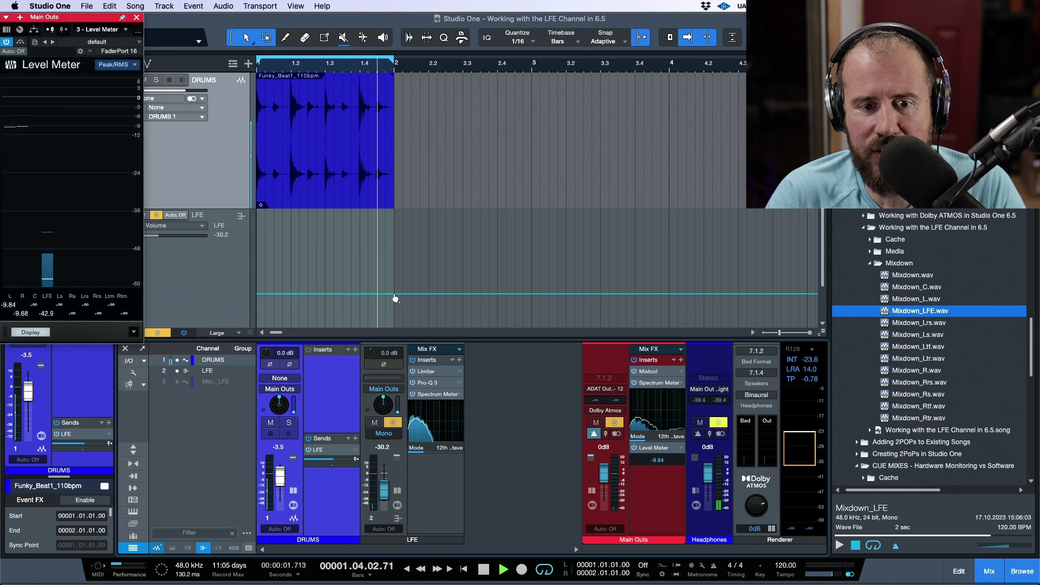
click(393, 422)
Step: Stop playback and reopen the DRUMS channel's Stereo → 7.1.2 Surround Panner
key(space)
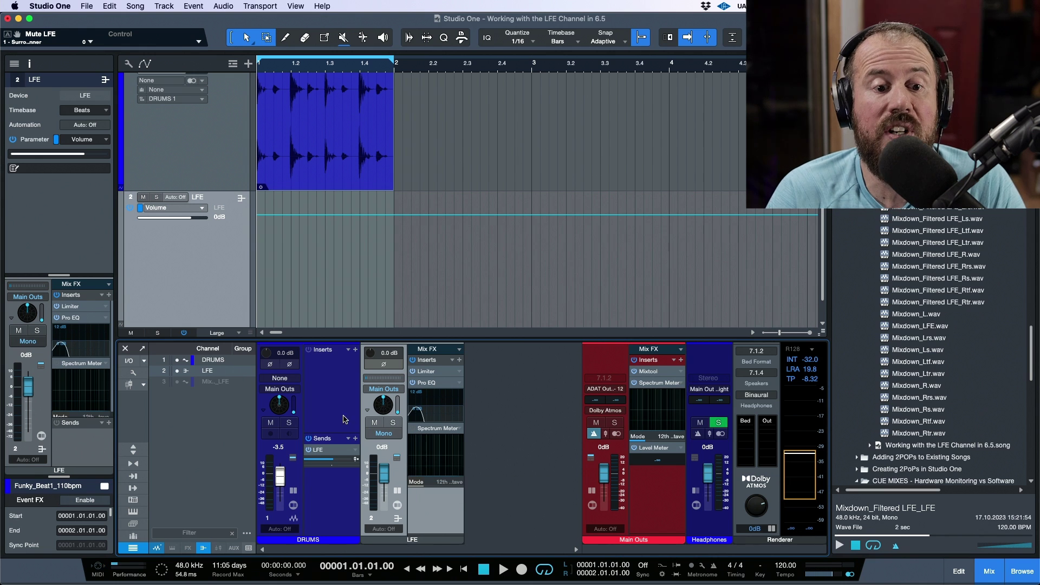
double_click(279, 411)
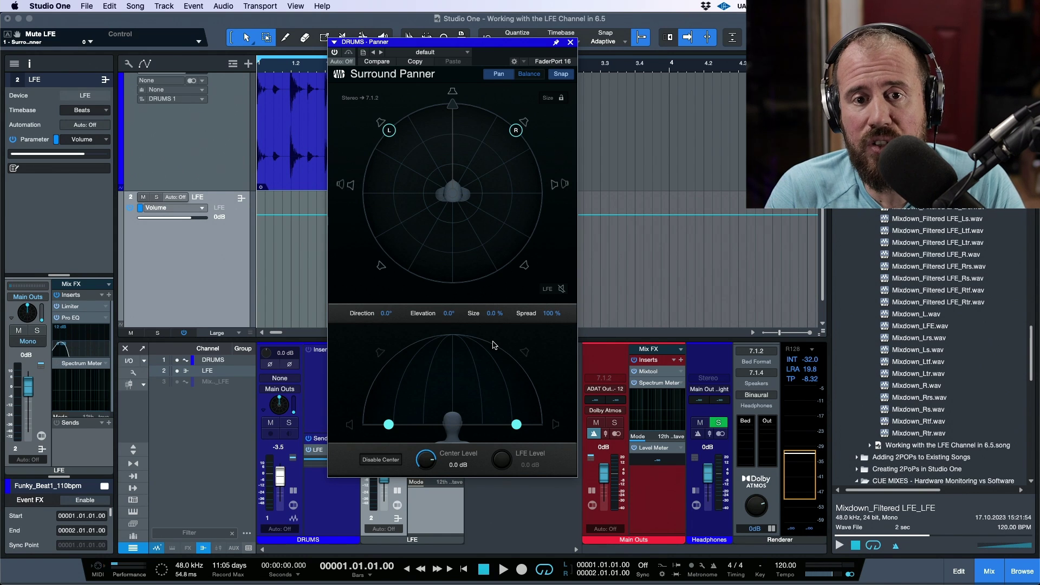
Step: Replace the DRUMS Surround Panner with the Spatial Object Panner and close its editor
click(571, 42)
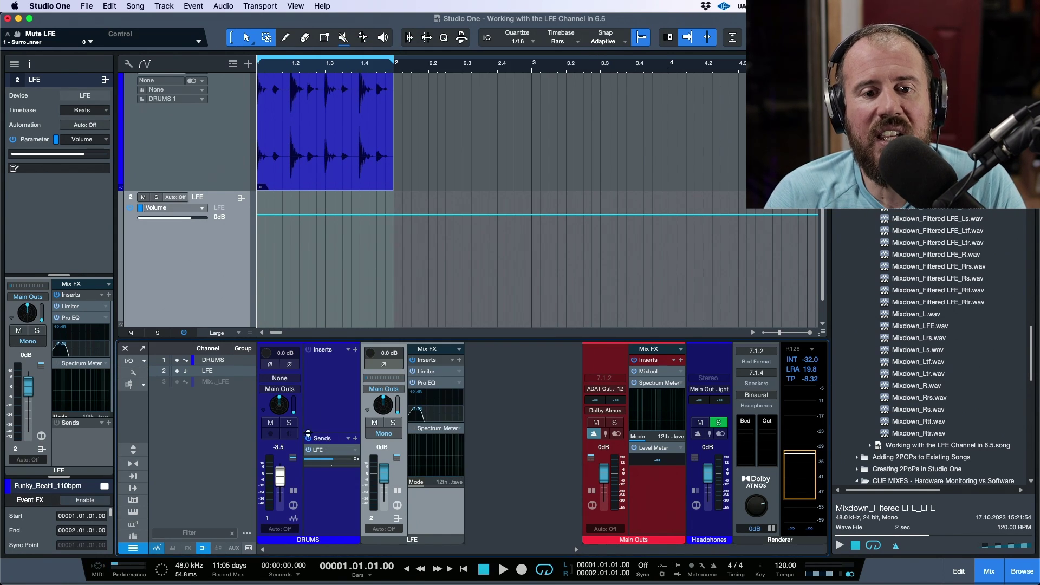
right_click(278, 413)
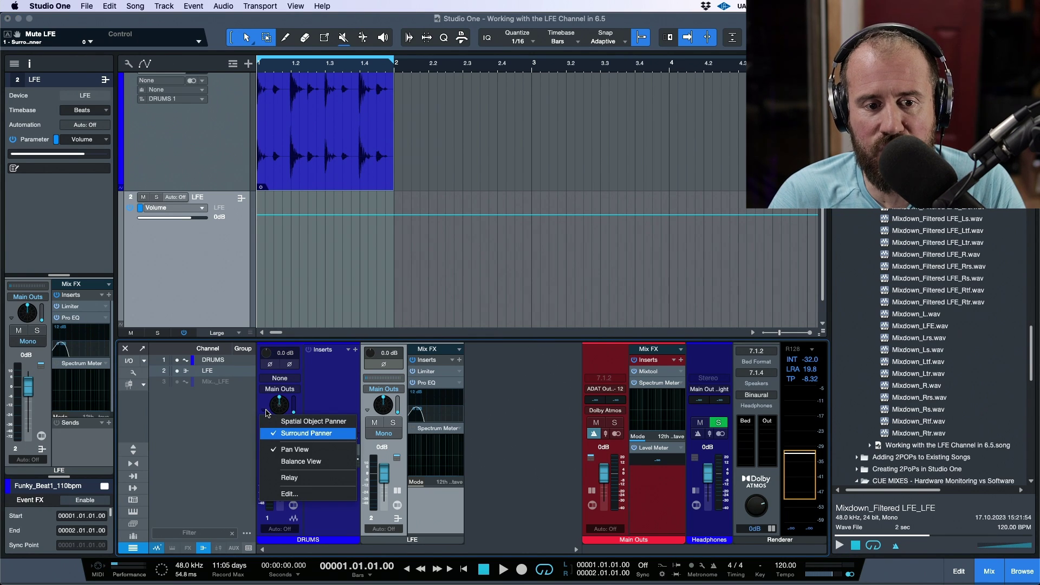
click(295, 421)
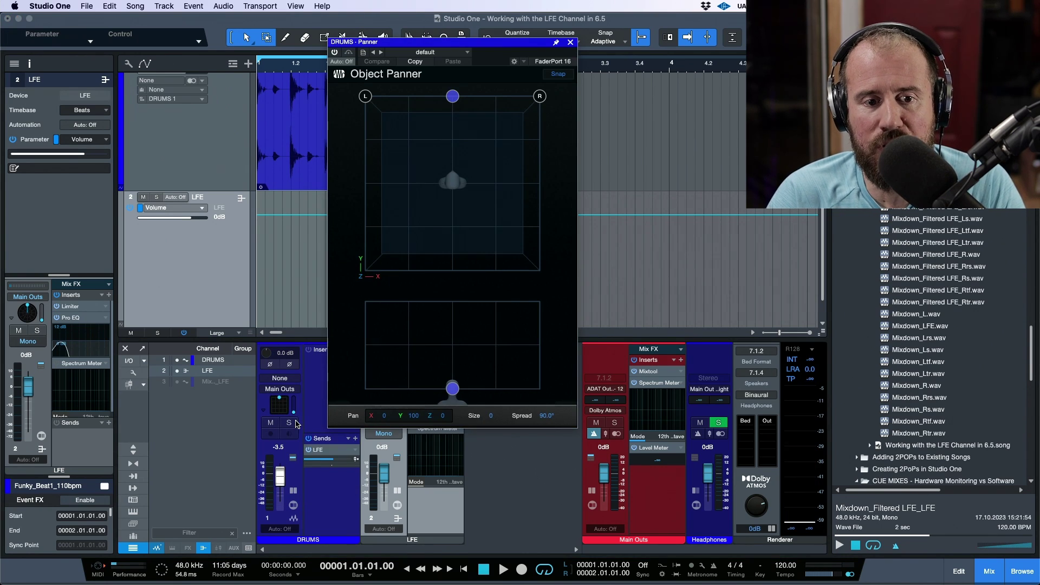
click(570, 42)
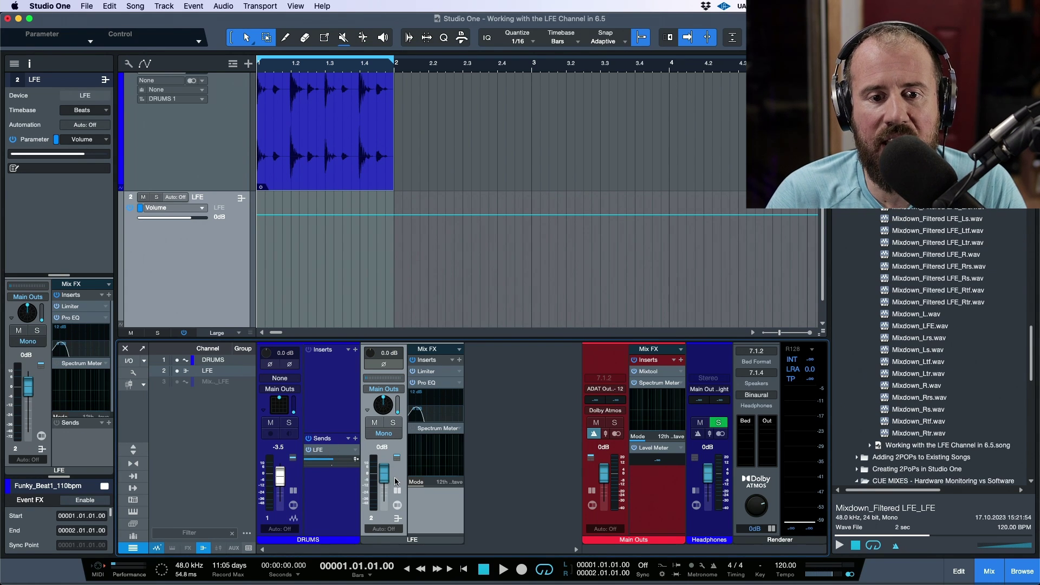
Step: Play the mix briefly, then open the Renderer's Headphones mode list showing Stereo and Binaural
key(space)
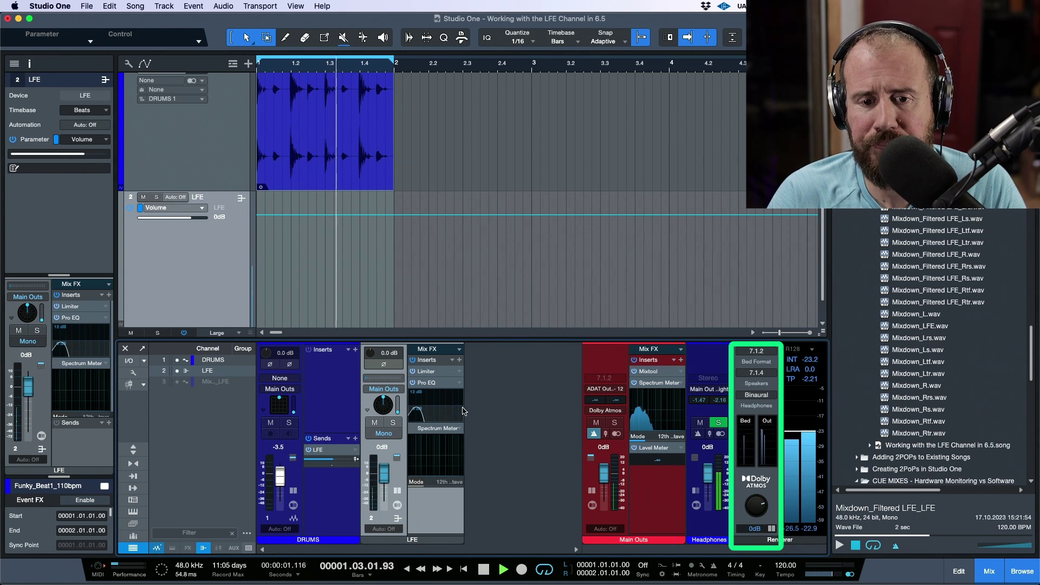
key(space)
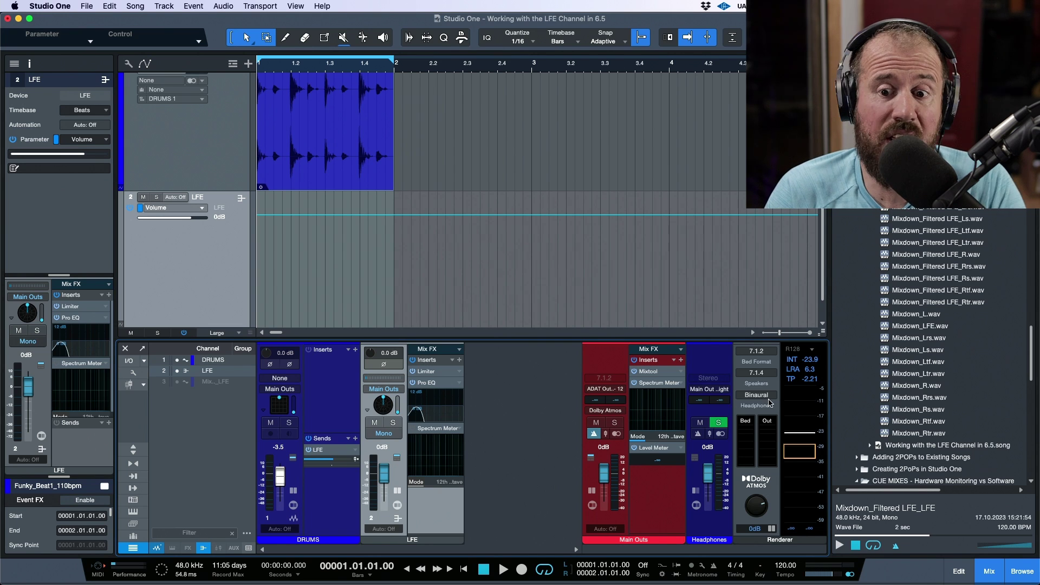
click(768, 396)
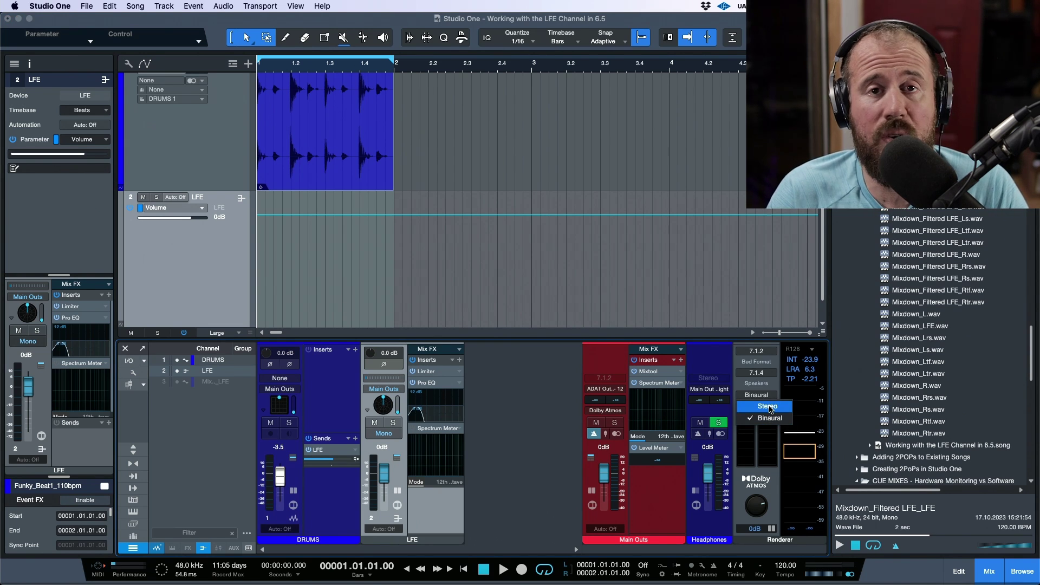